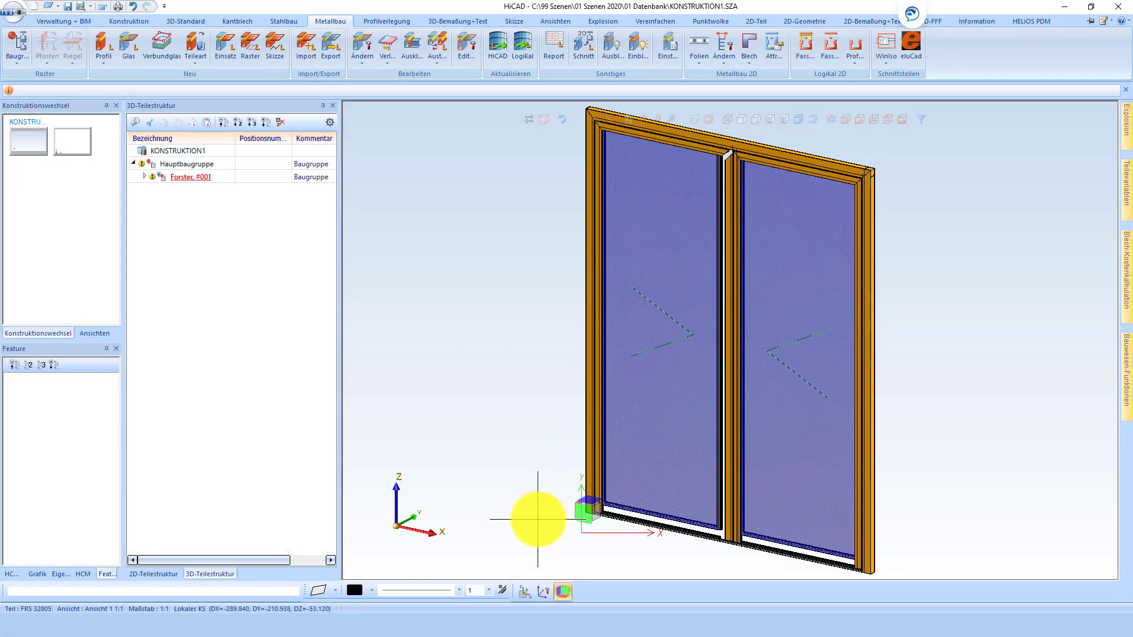
Step: Zoom in on the door's lower frame to inspect the lower rail and pillars
left_click(553, 548)
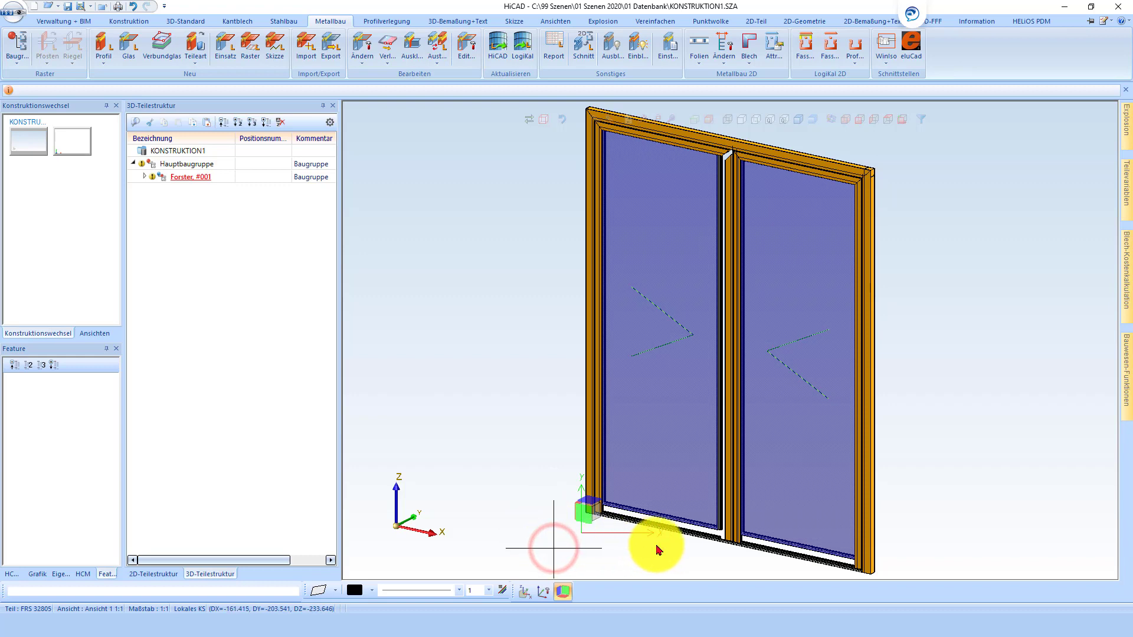
left_click(748, 518)
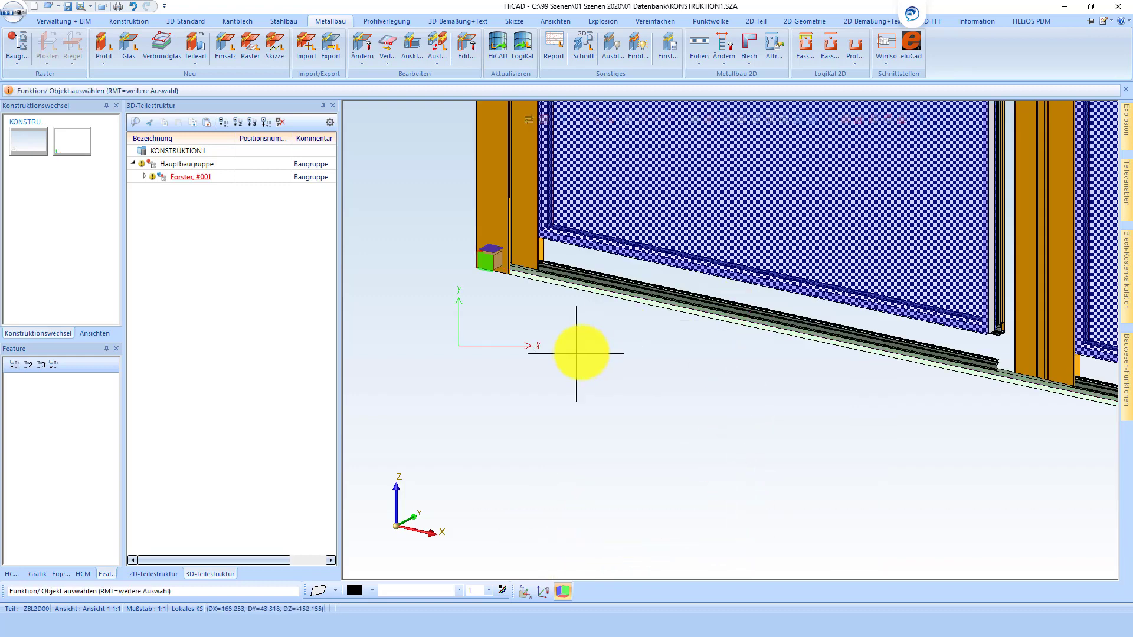
scroll(584, 342, "down", 1)
scroll(903, 372, "up", 2)
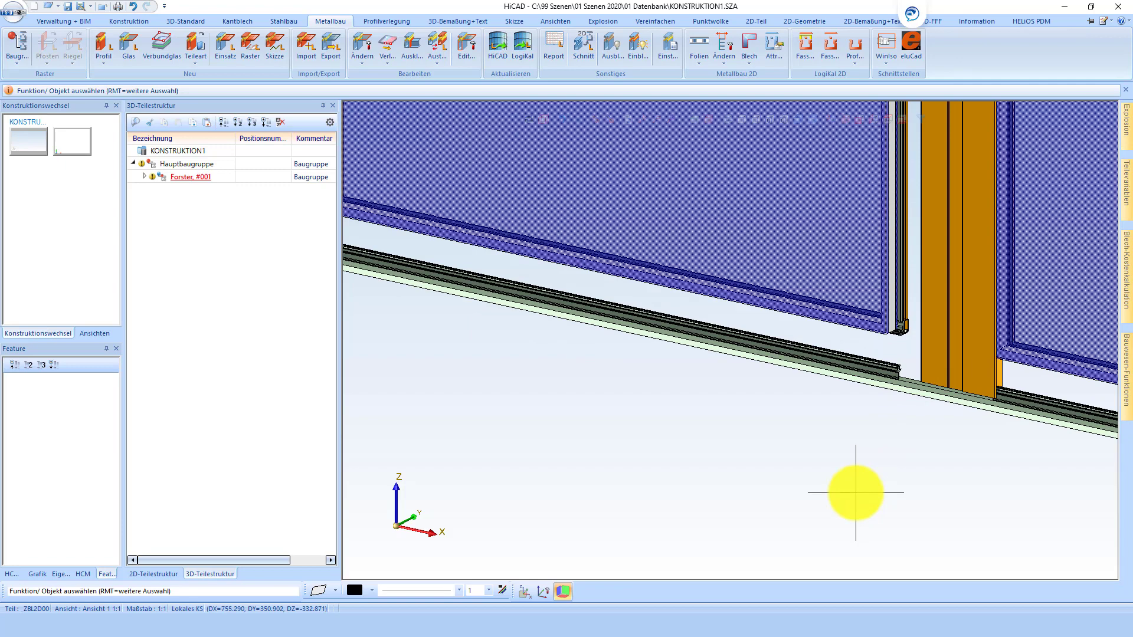
scroll(855, 493, "down", 1)
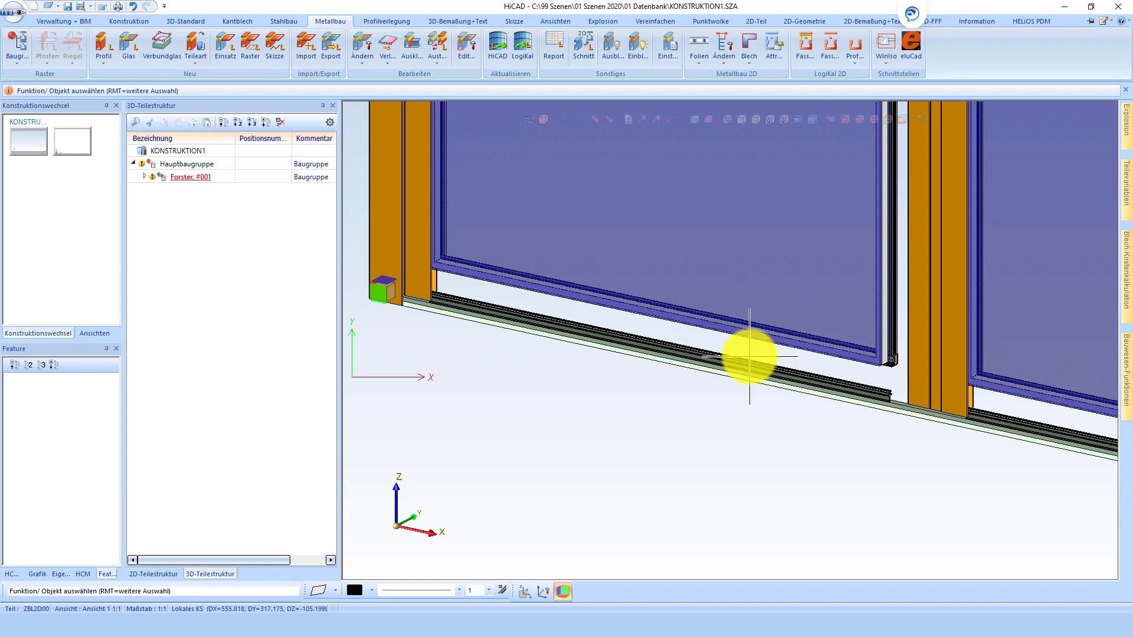
Step: Delete the Forster #001 assembly and import position 001 from the Forster LogiKal project
right_click(197, 186)
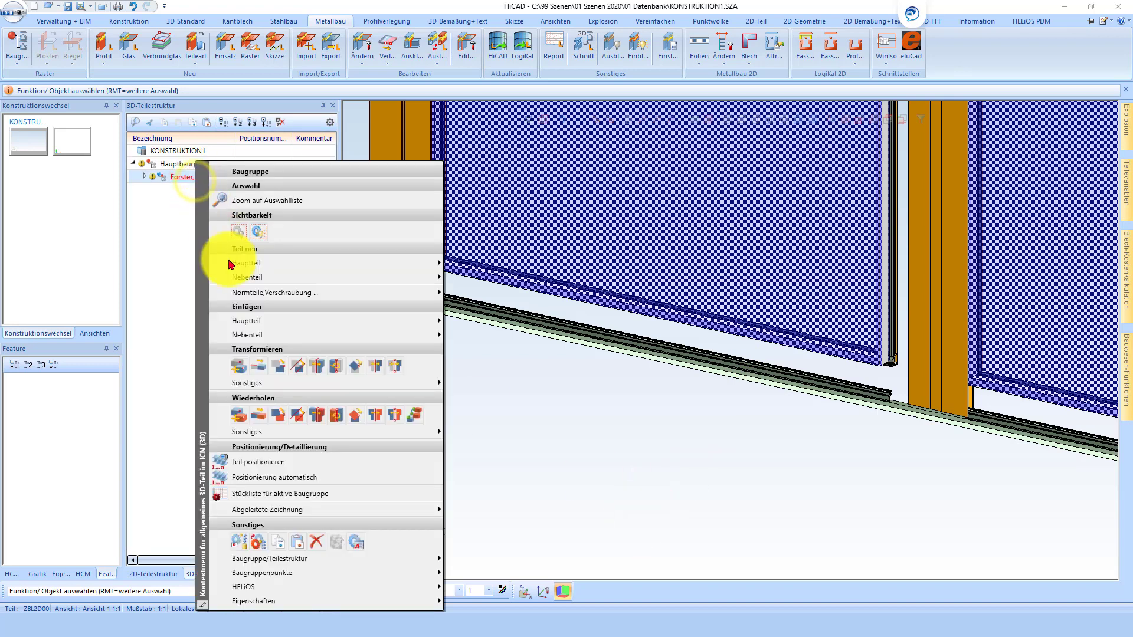
left_click(316, 538)
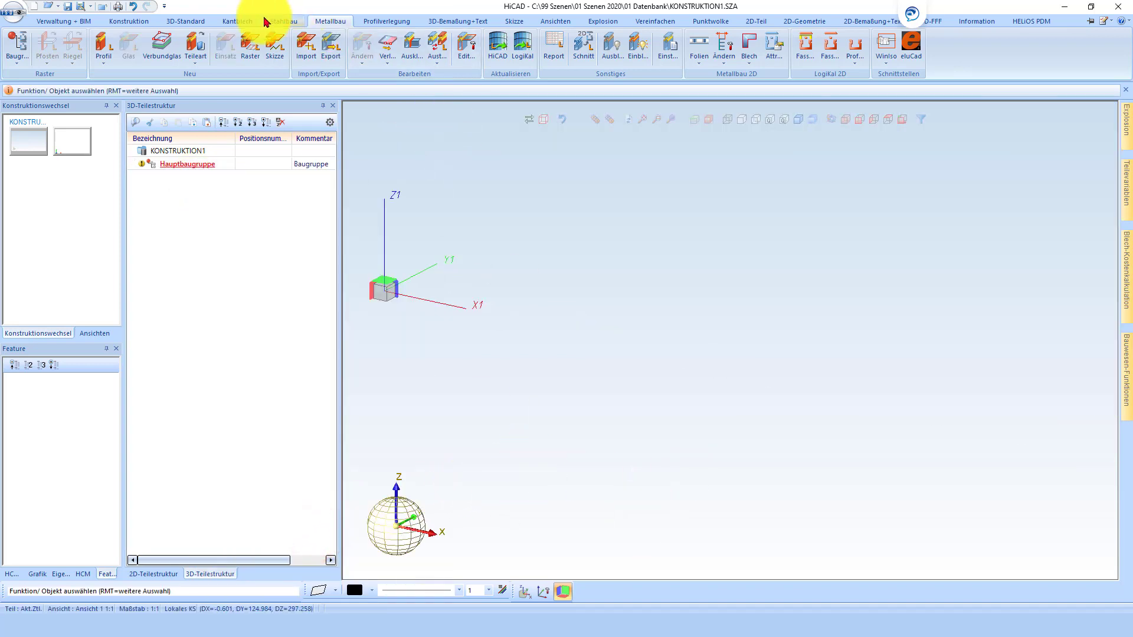
left_click(306, 42)
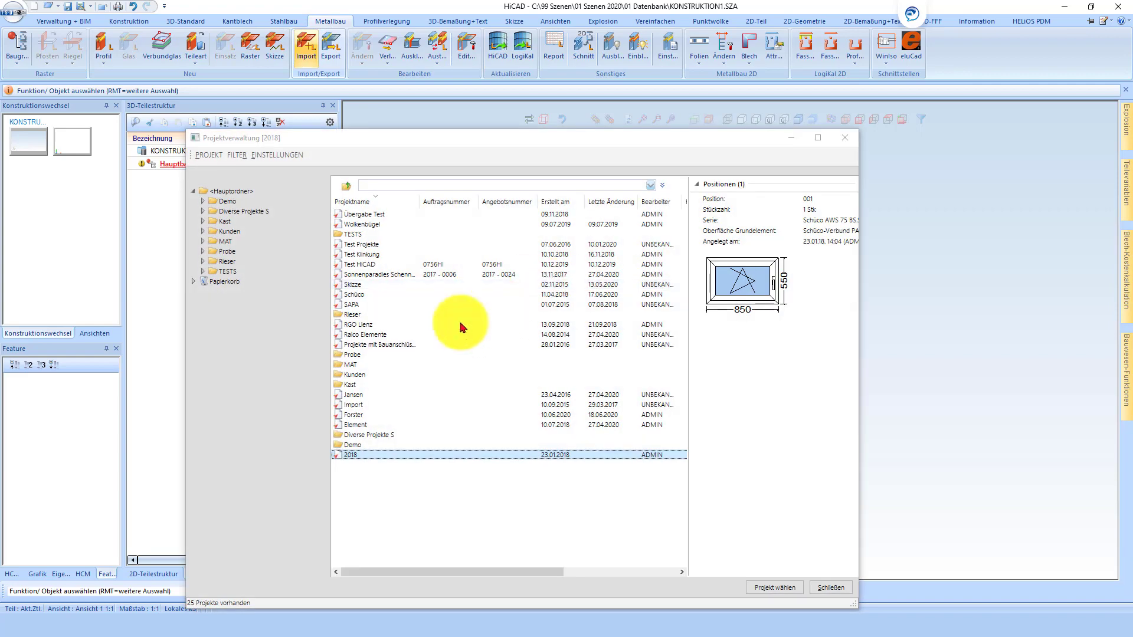
double_click(464, 318)
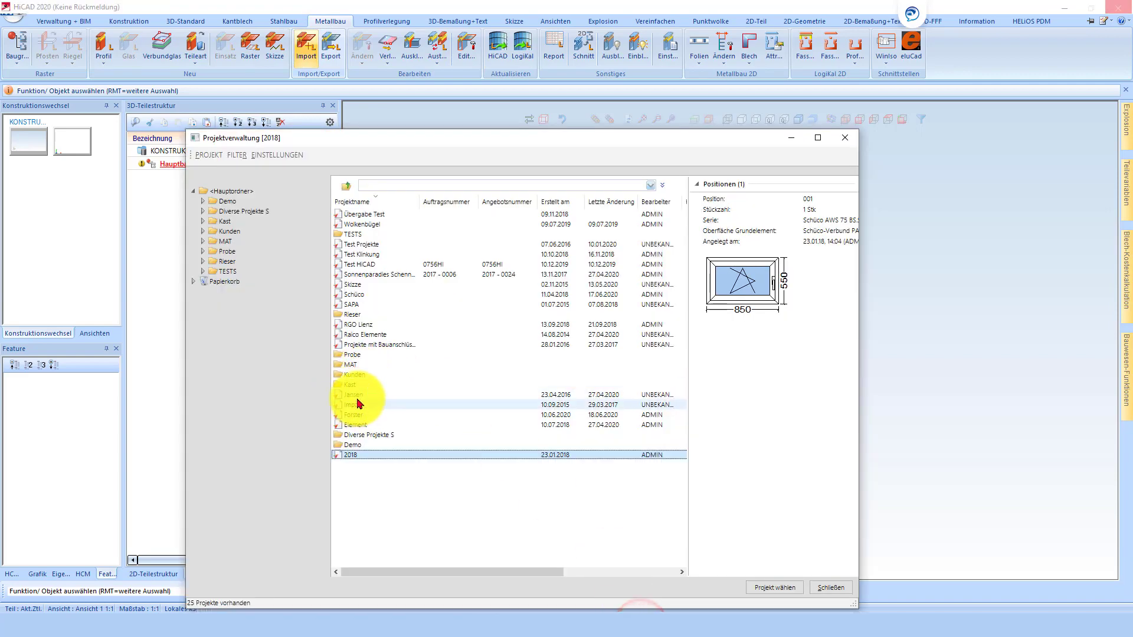
left_click(358, 395)
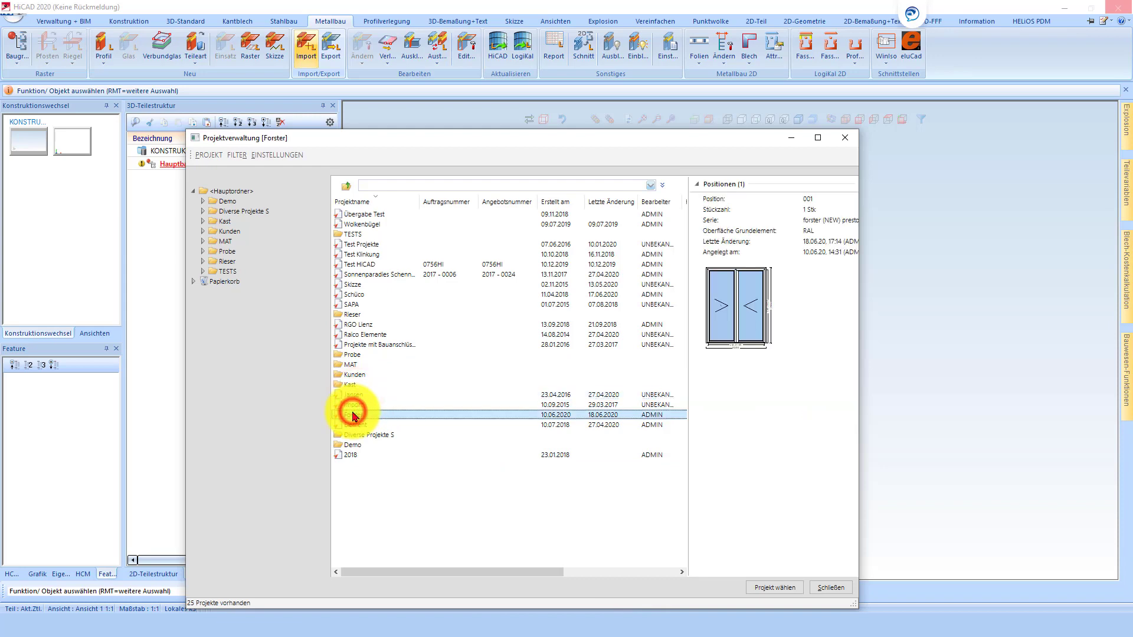
double_click(354, 415)
double_click(356, 233)
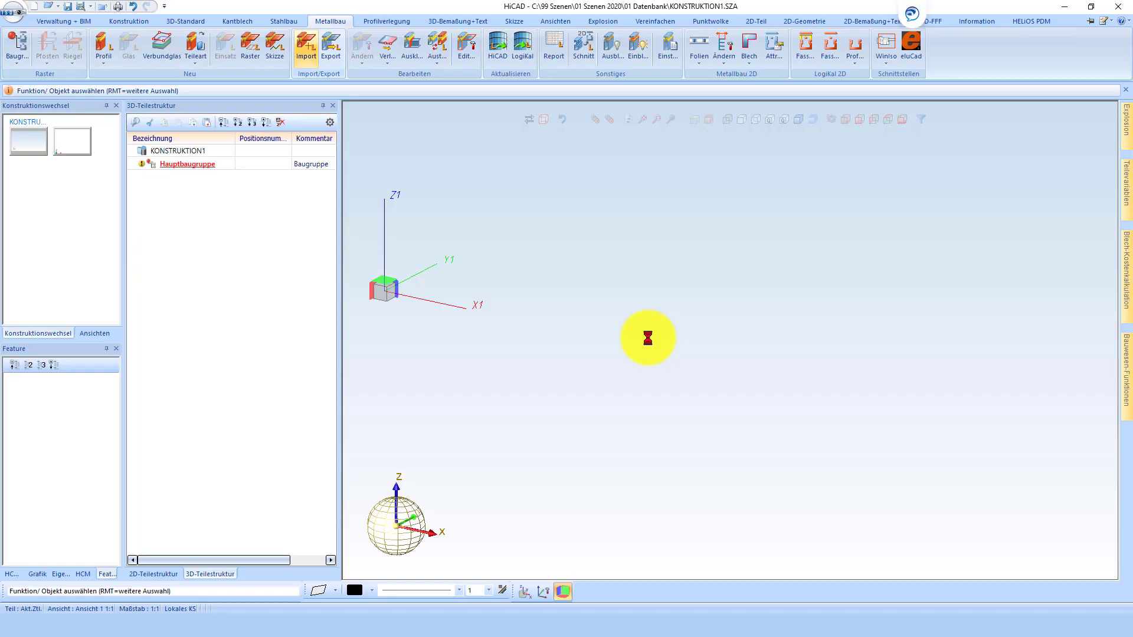
left_click(134, 149)
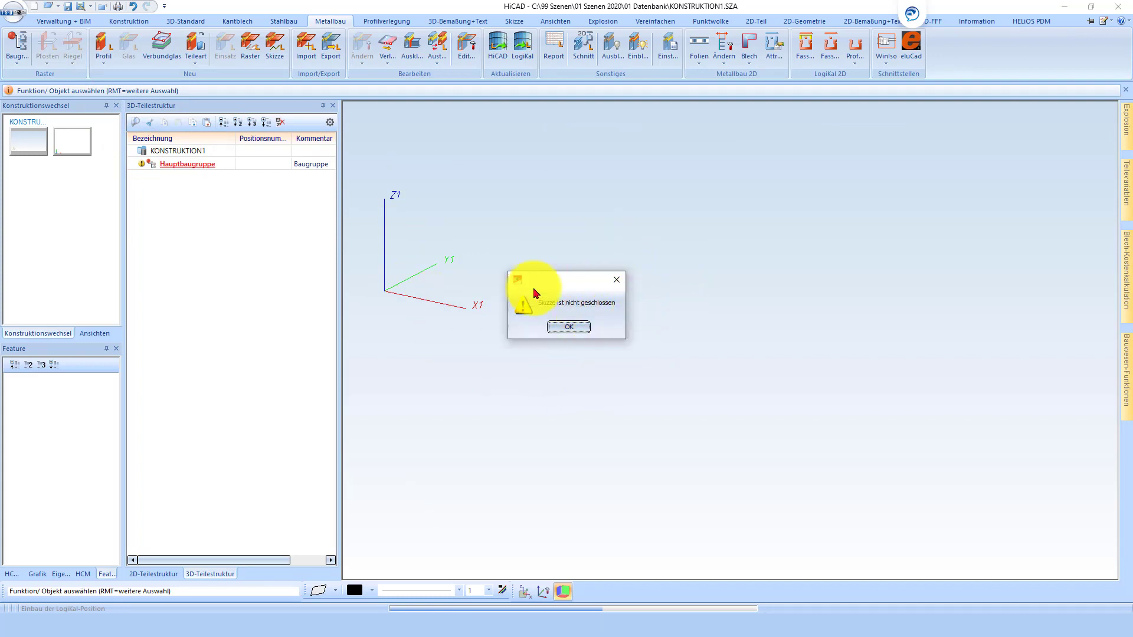
left_click(571, 327)
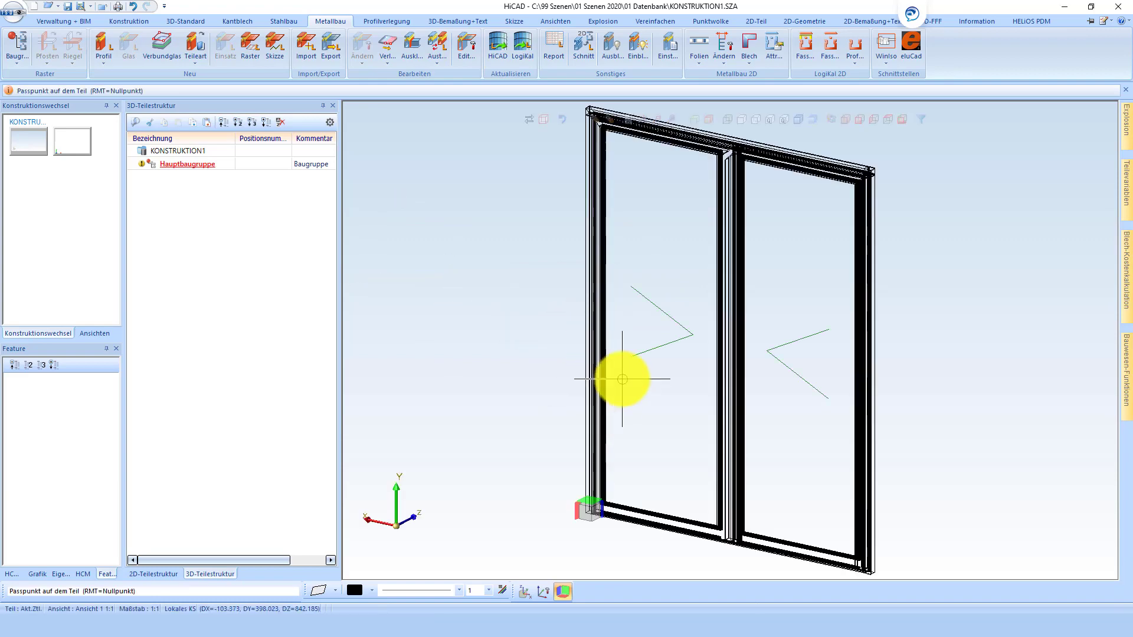
Step: Review the FRS 32806 Sockelprofil entry in the import error log, then close it
scroll(620, 375, "up", 5)
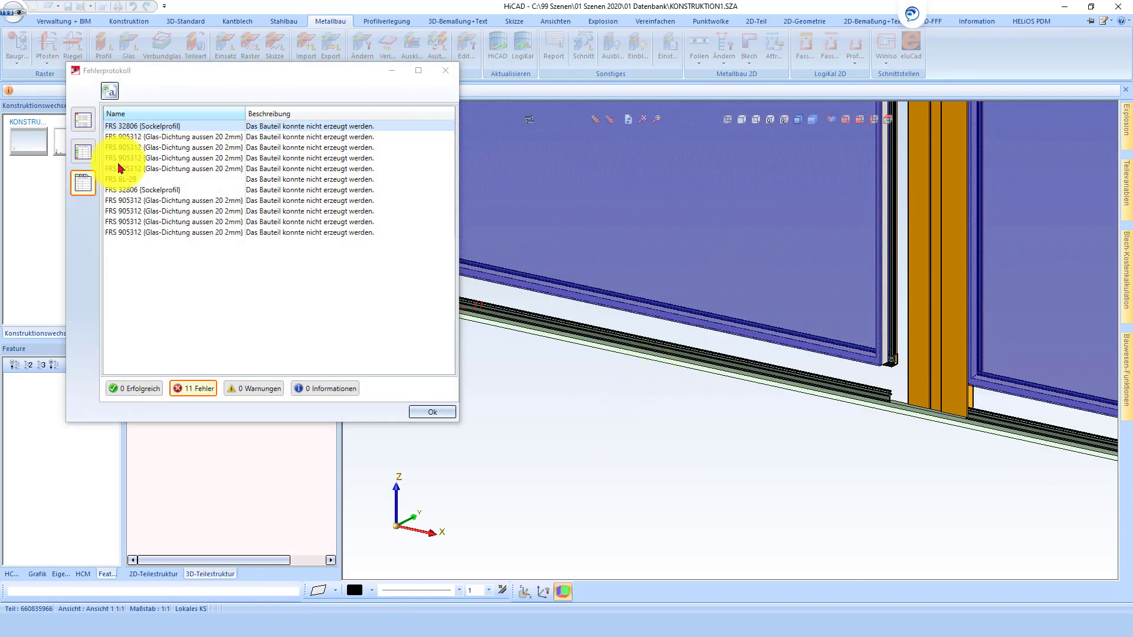
left_click(120, 127)
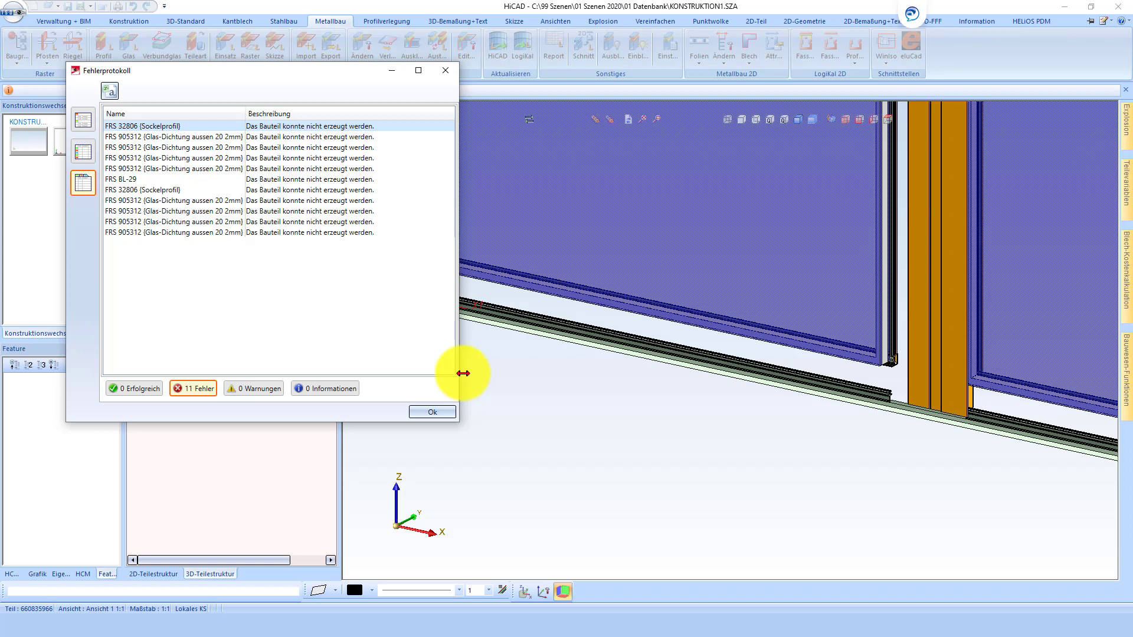
left_click(429, 413)
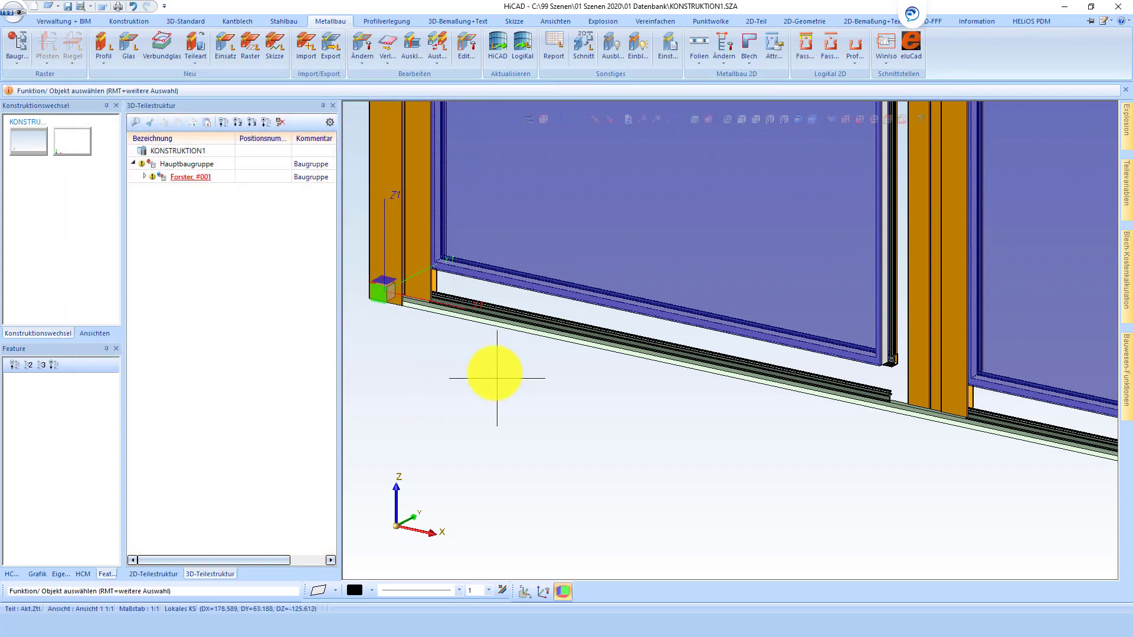
Step: In LogiKal, open the Forster (NEW) article data from the system database
left_click(393, 616)
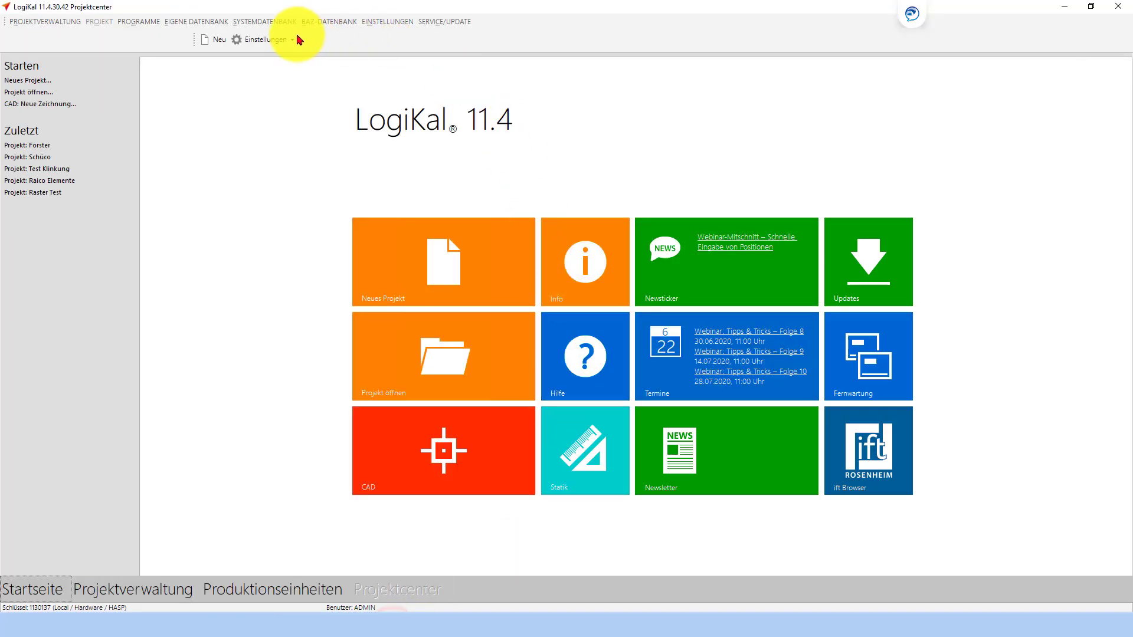
left_click(268, 23)
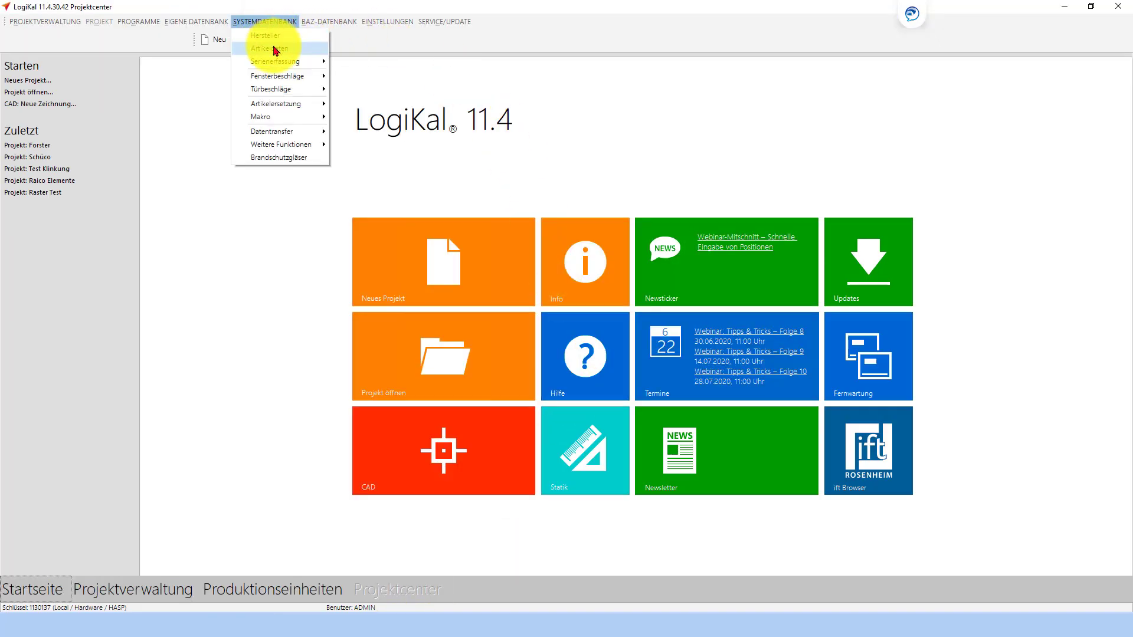
left_click(275, 50)
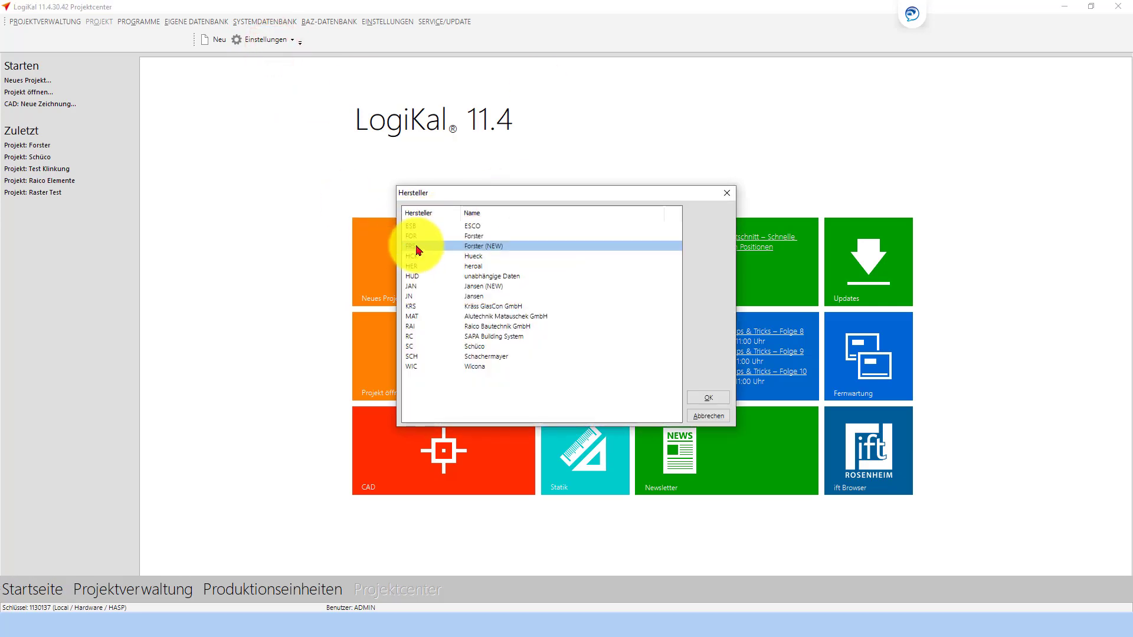
double_click(416, 250)
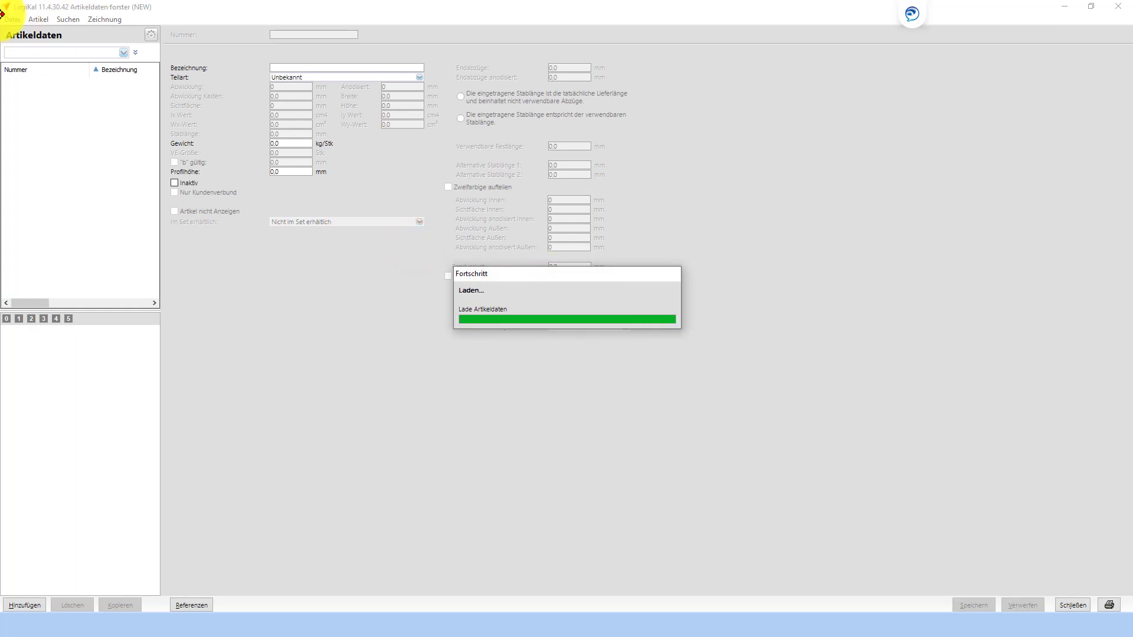
Step: Search for article 32806 and open its Sockelprofil drawing in the CAD editor
left_click(43, 52)
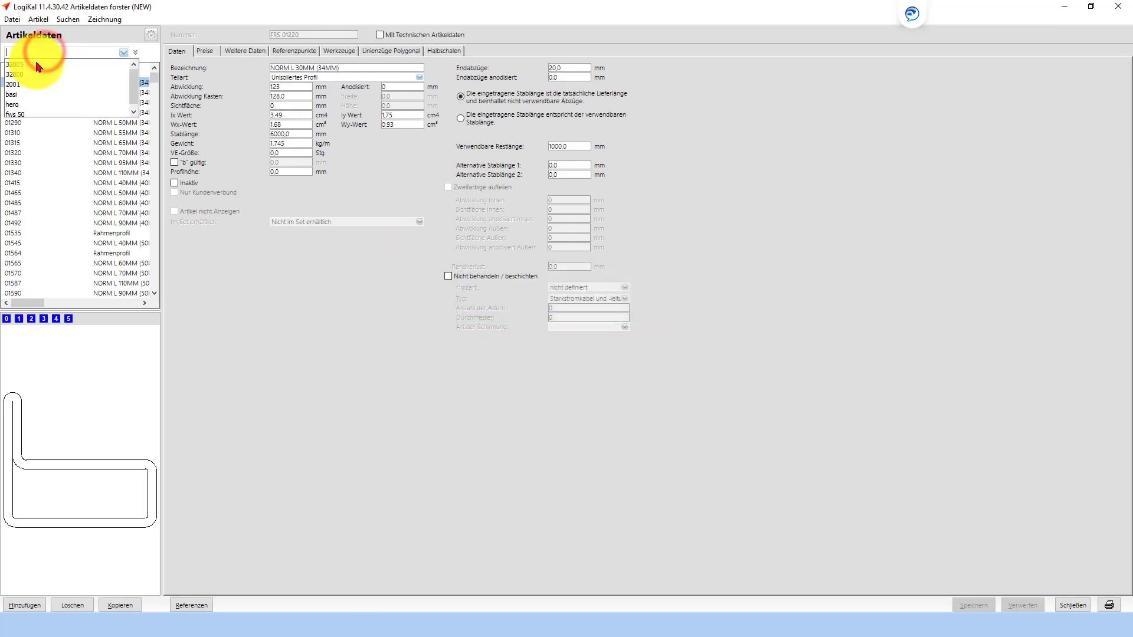
type("32806")
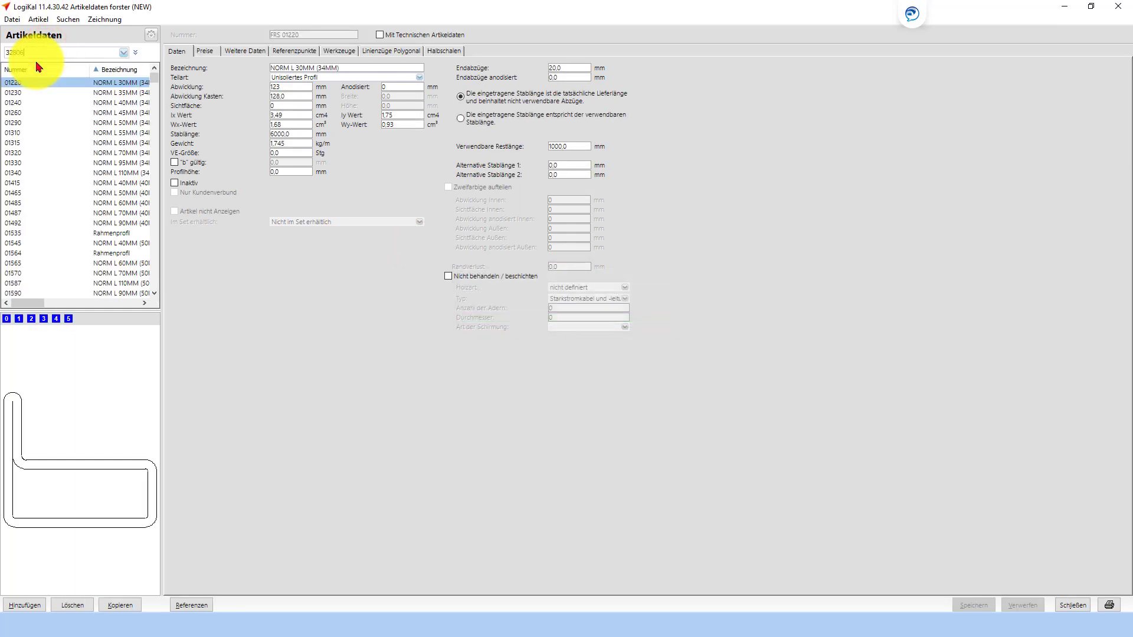
key("Return")
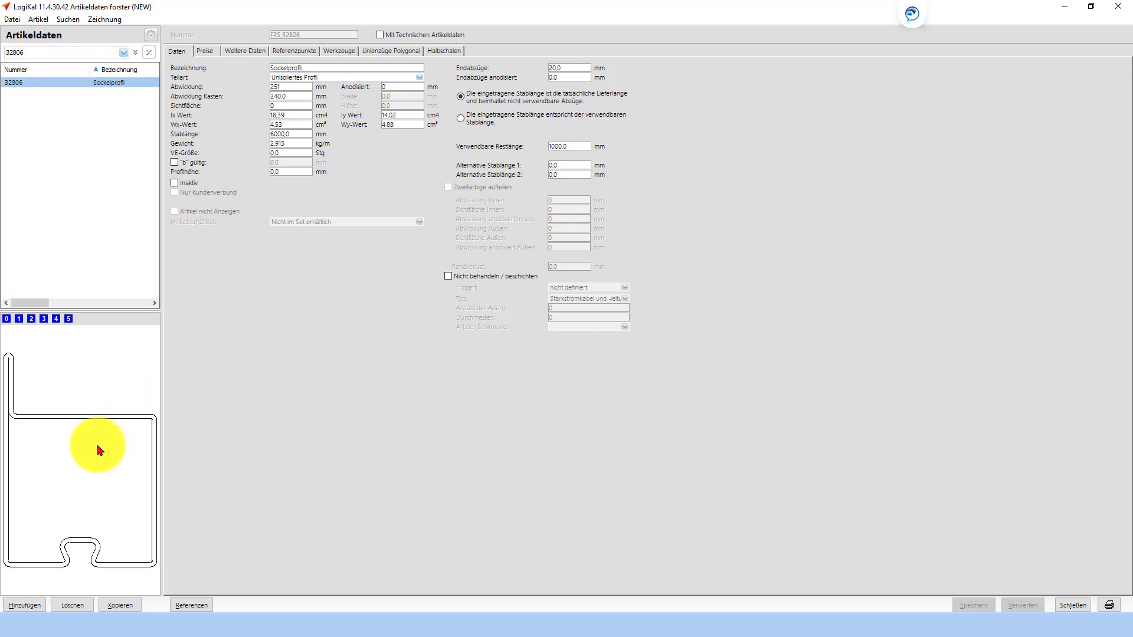
right_click(95, 452)
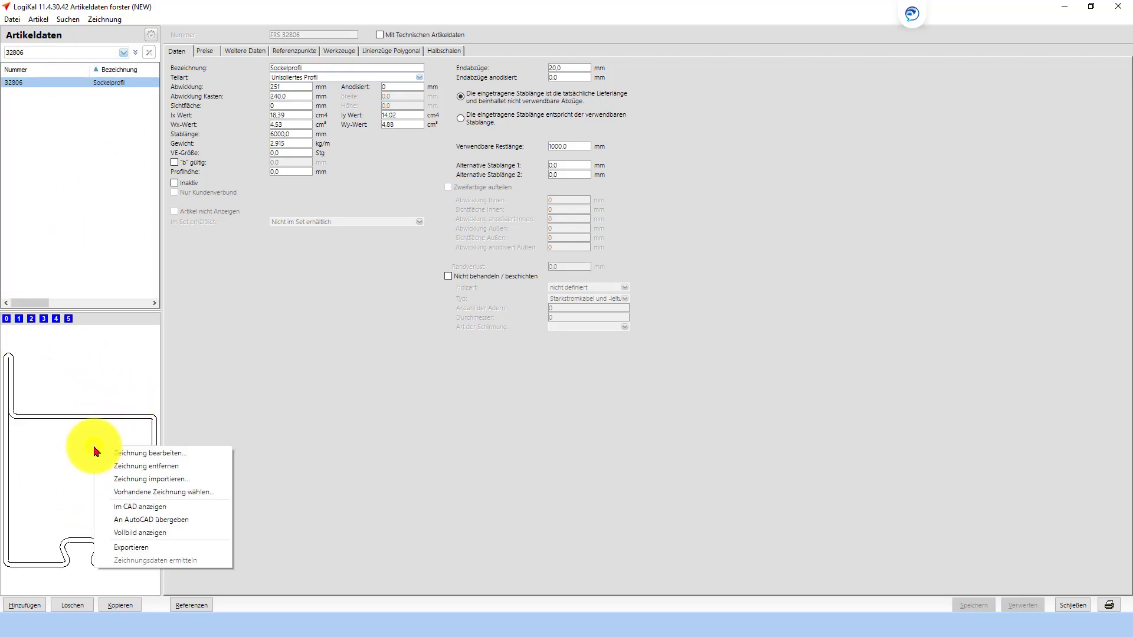
left_click(157, 454)
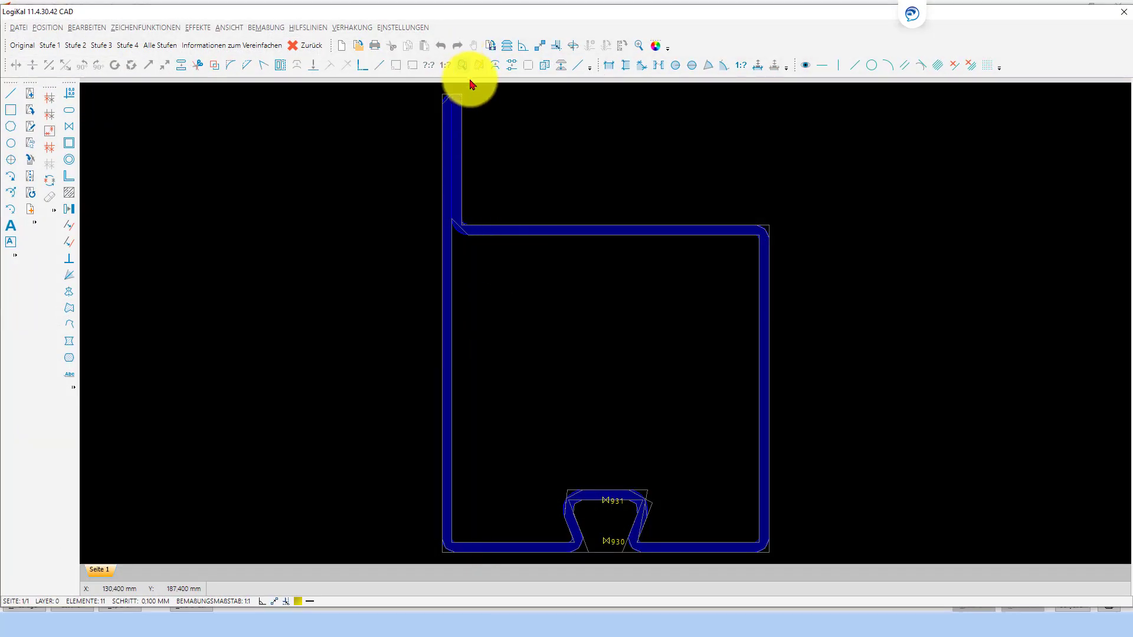
Step: Fix the Sockelprofil's top-left corner geometry and return to the article data
scroll(472, 84, "up", 3)
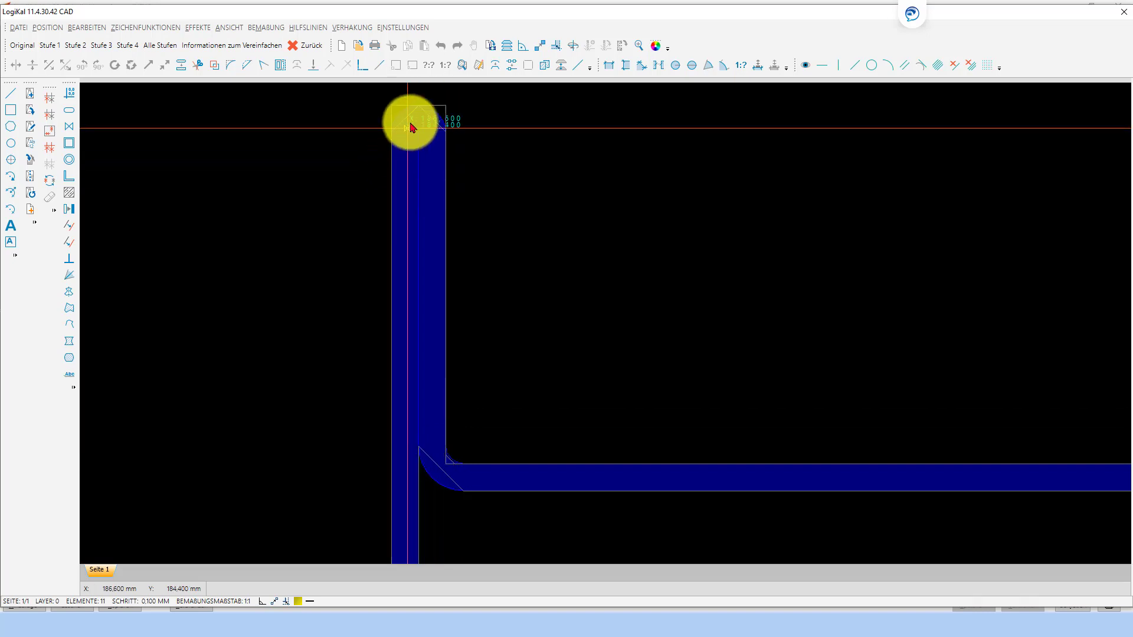
scroll(411, 128, "down", 3)
scroll(407, 139, "up", 3)
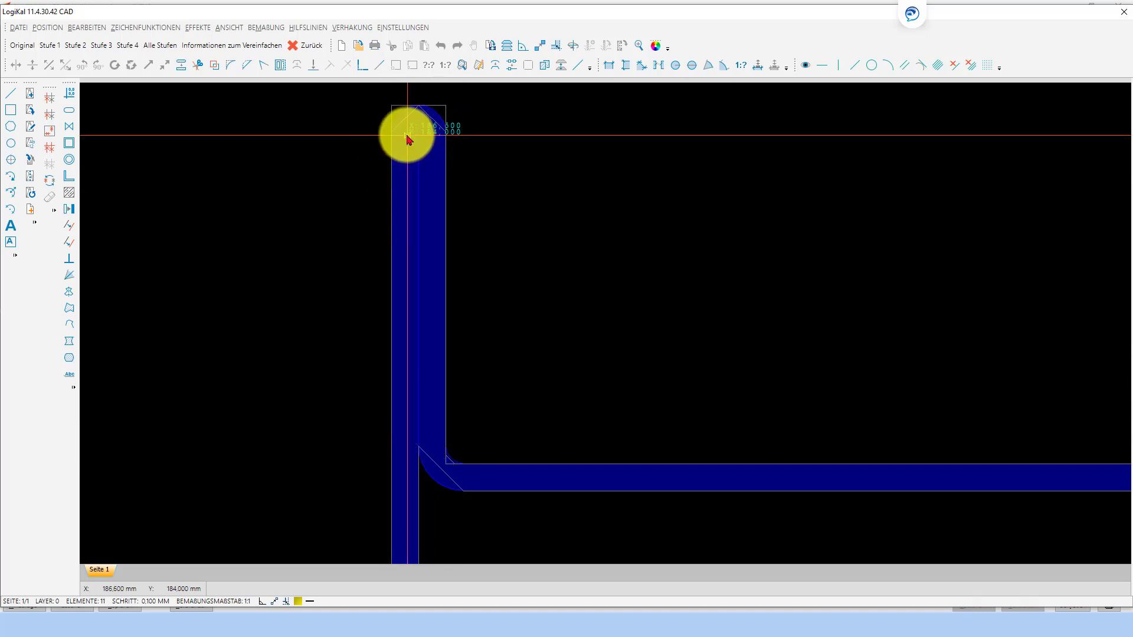
left_click(407, 139)
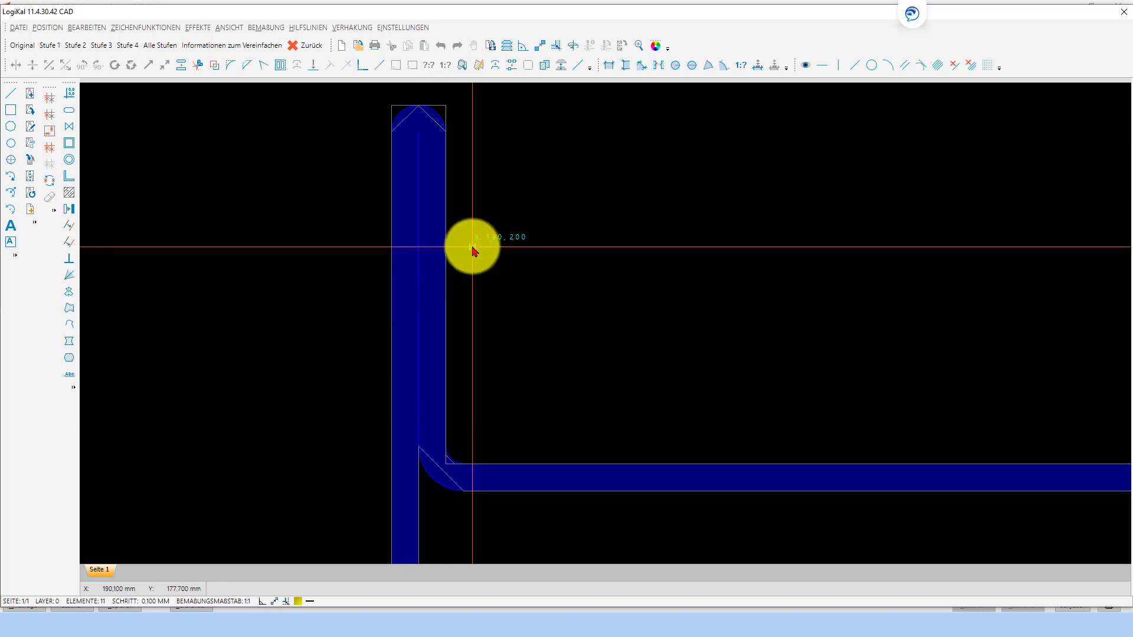
scroll(472, 248, "down", 3)
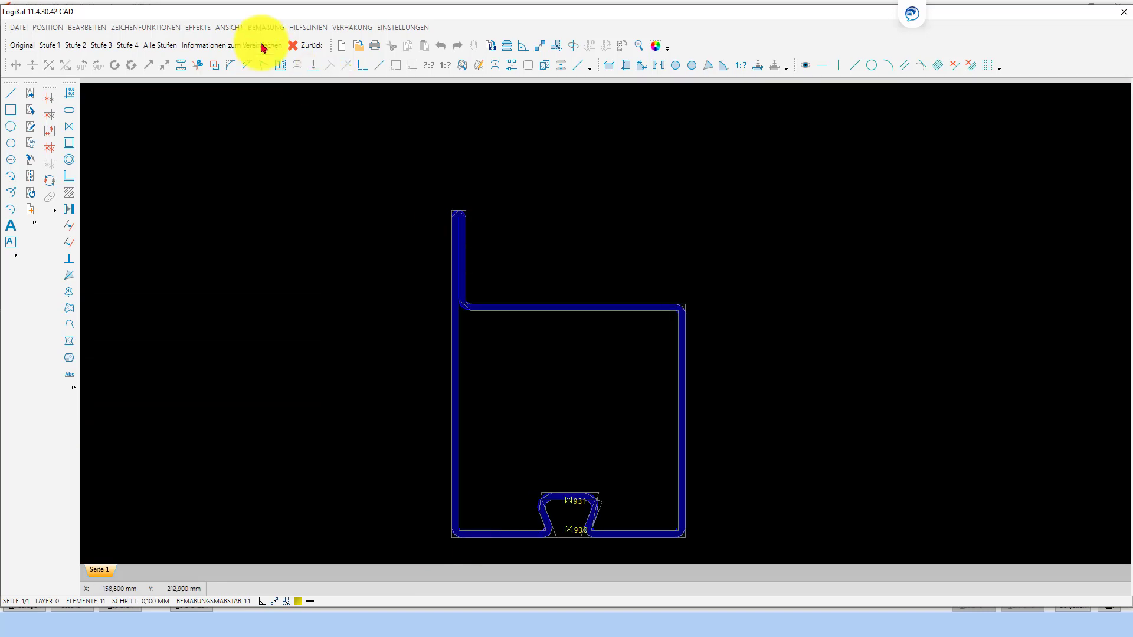
left_click(306, 46)
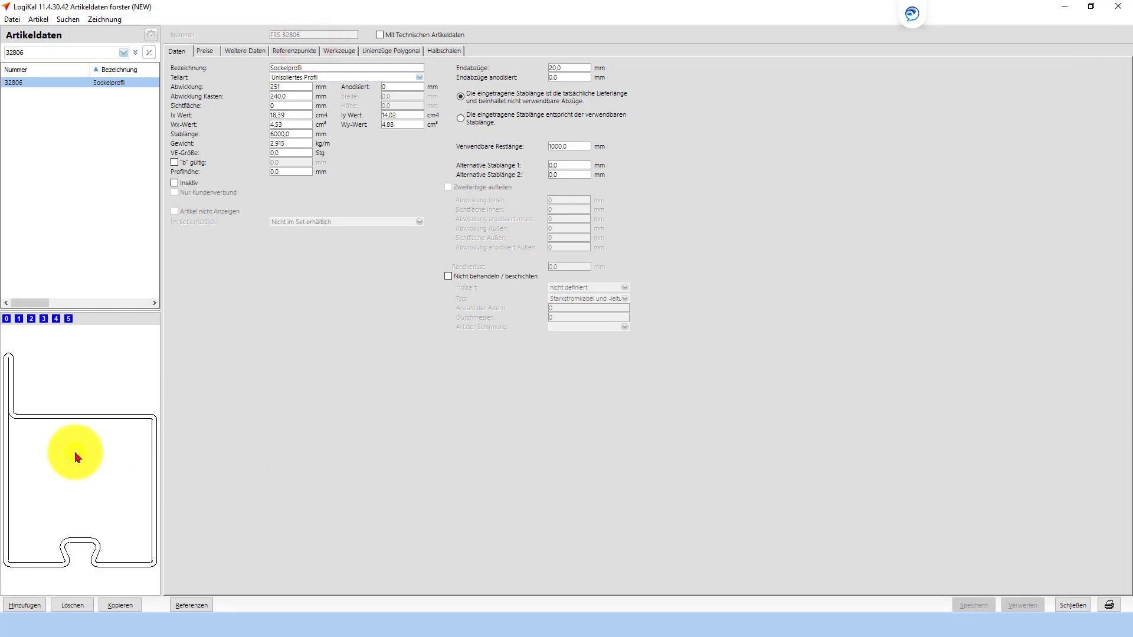
Step: Export the profile drawing as DXF named FRS 32806 and close the article data
right_click(76, 456)
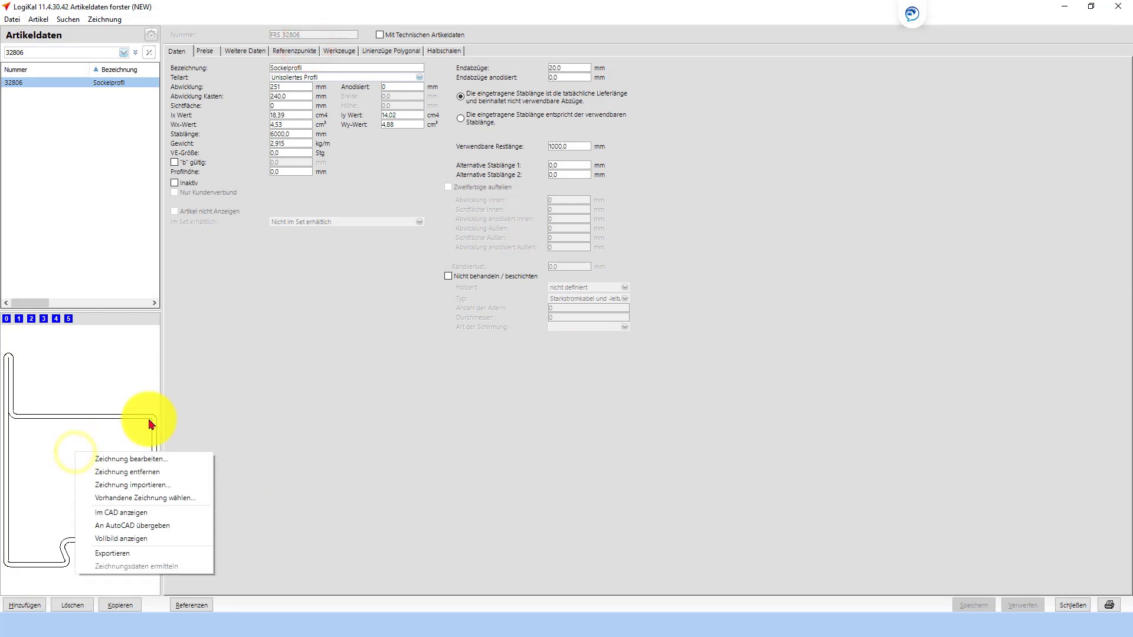
left_click(120, 554)
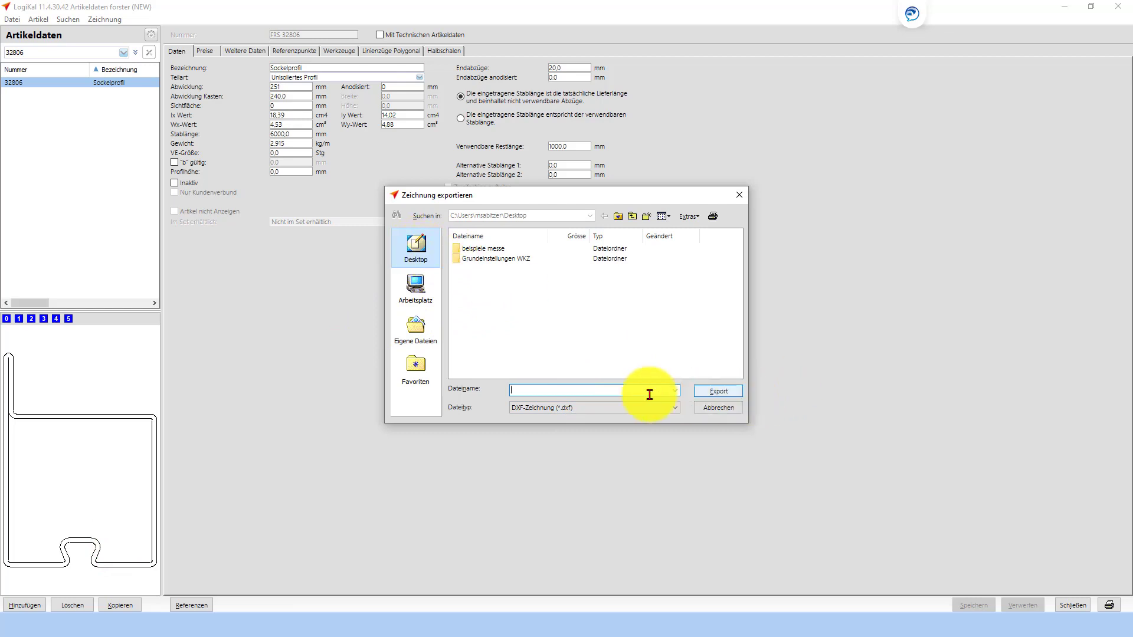
left_click(585, 390)
type("FRS 32806")
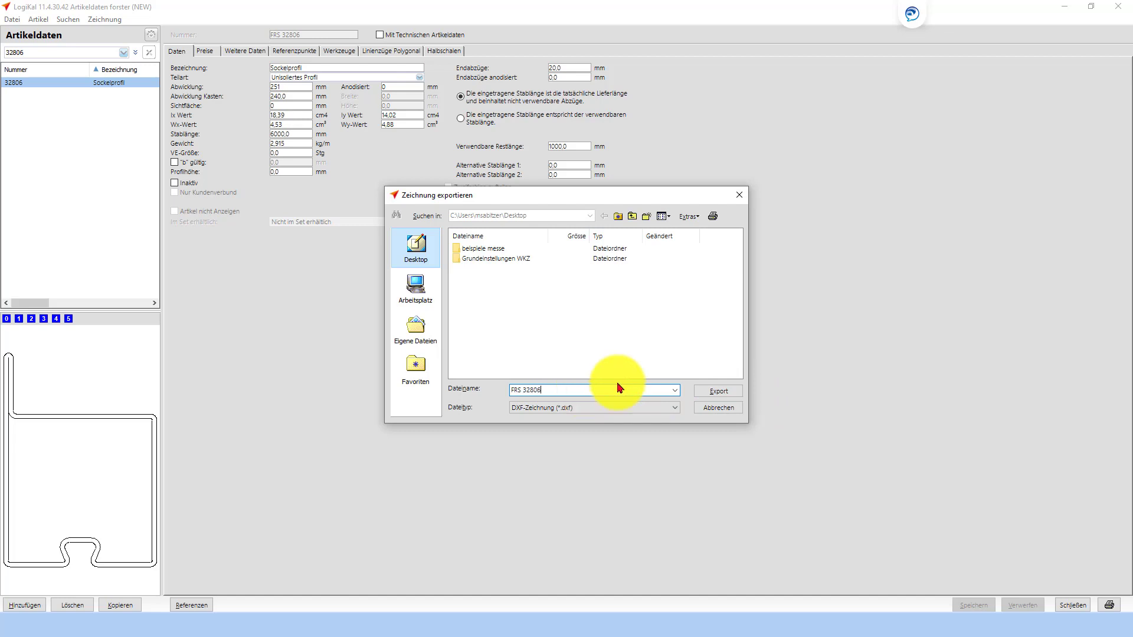
left_click(722, 393)
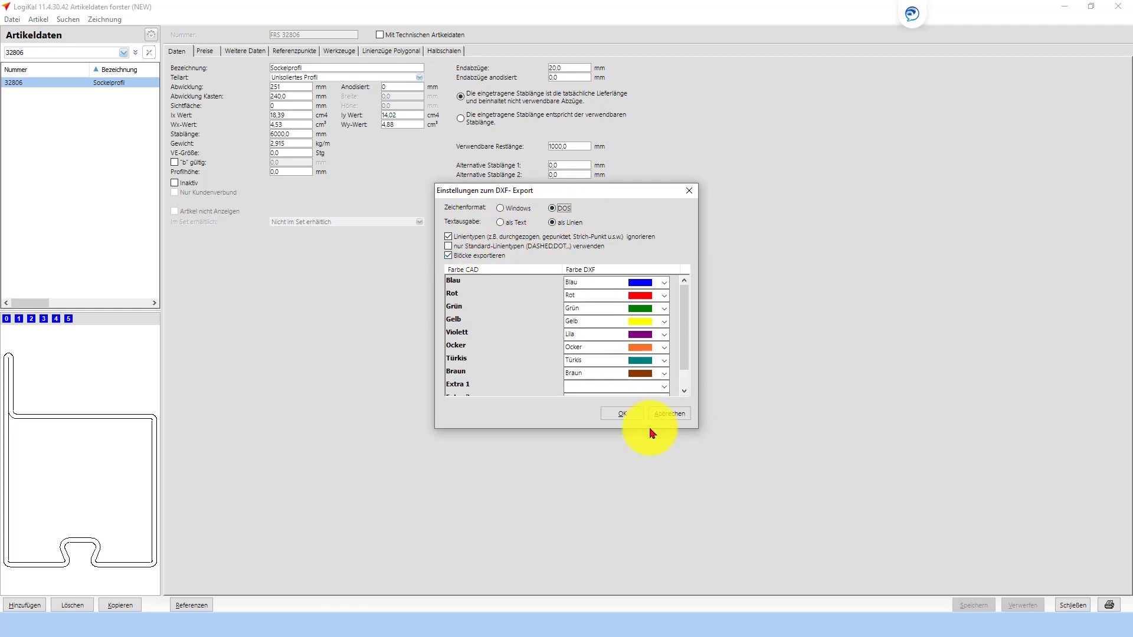
left_click(635, 417)
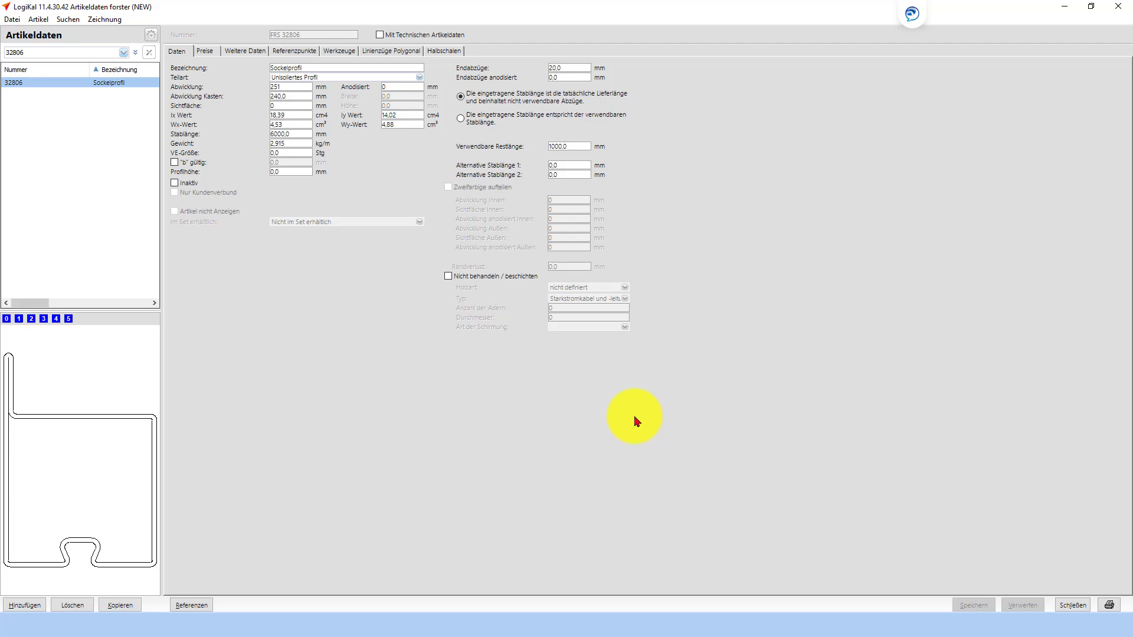
left_click(1118, 6)
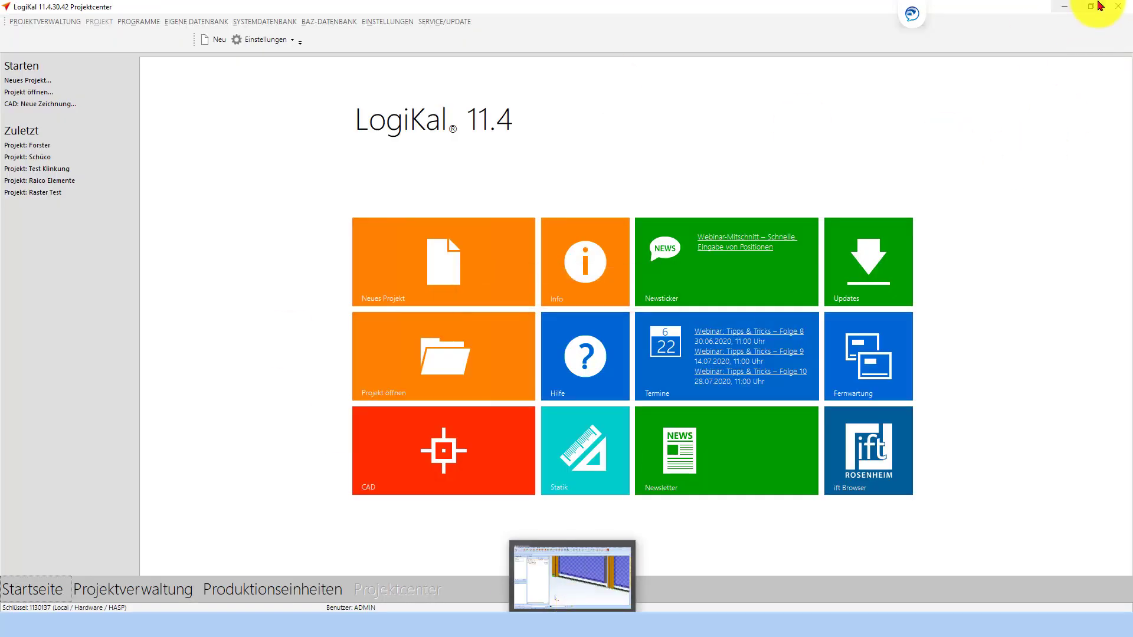
Step: Drag 32806.dxf into the HiCAD construction and place it as a sub-part
left_click(1064, 6)
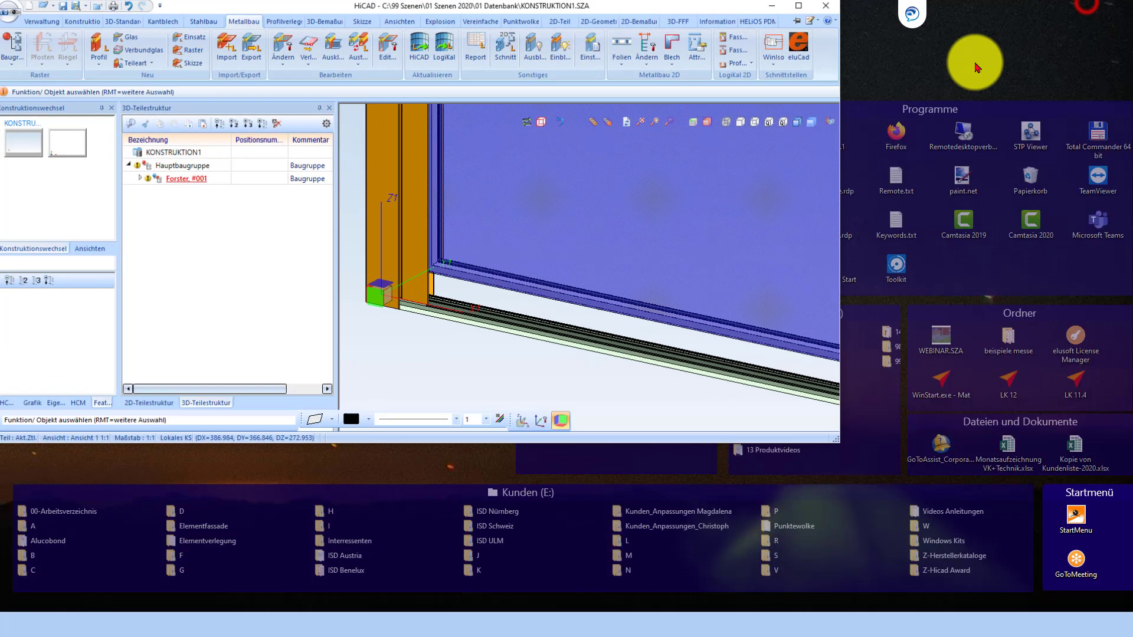
left_click(1091, 7)
left_click_drag(440, 11, 640, 170)
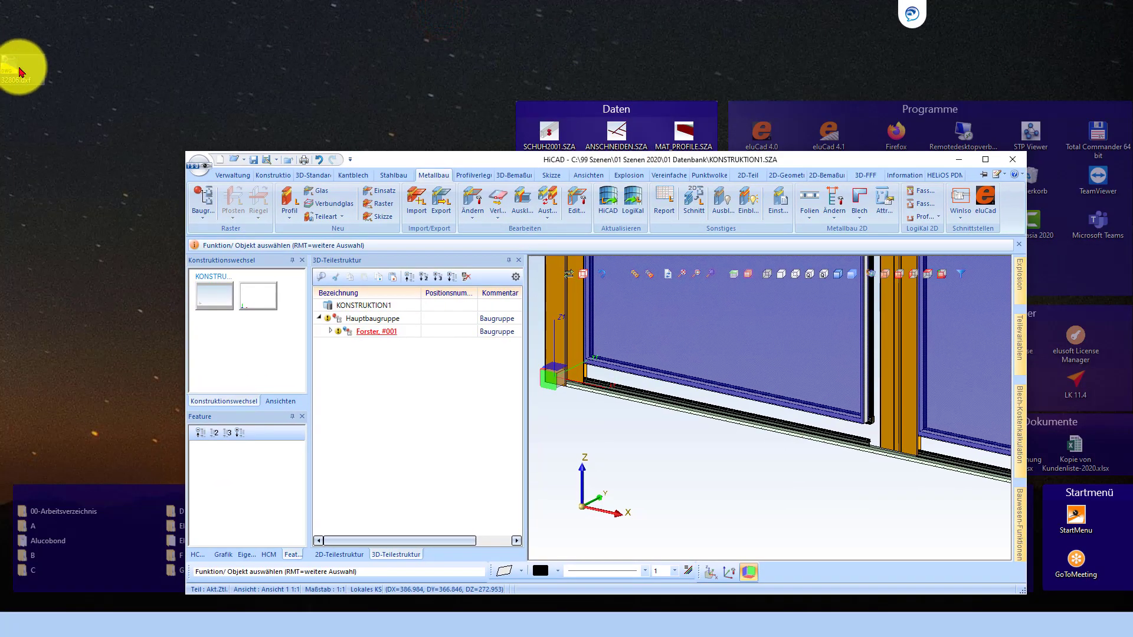
mouse_move(11, 67)
left_mouse_down()
mouse_move(522, 309)
mouse_move(622, 459)
left_mouse_up()
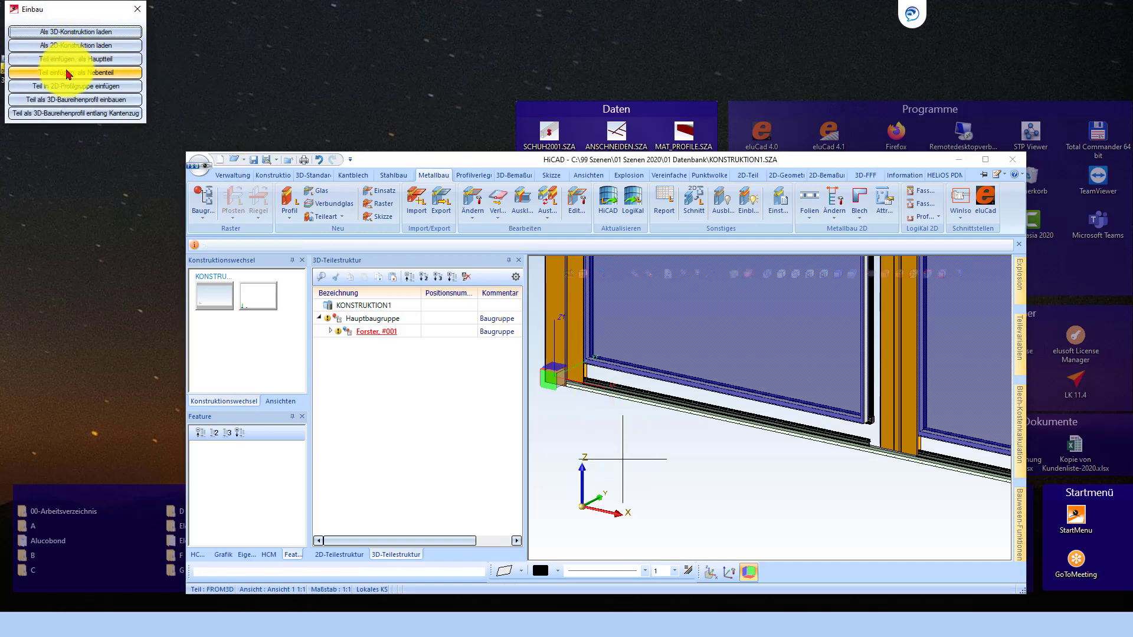
left_click(67, 72)
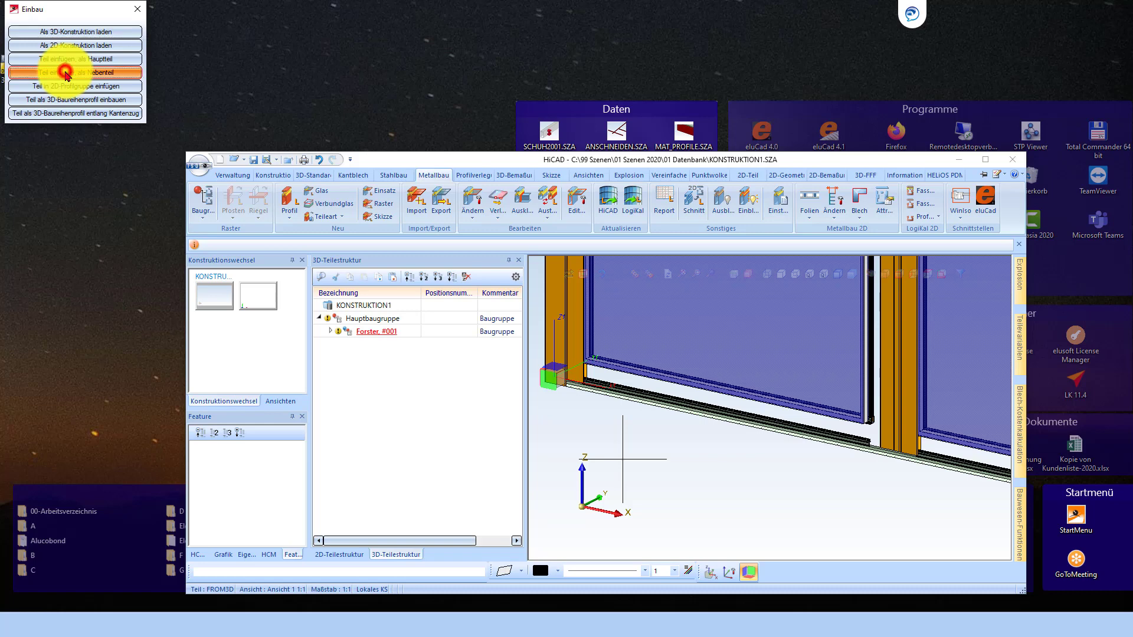
left_click(759, 447)
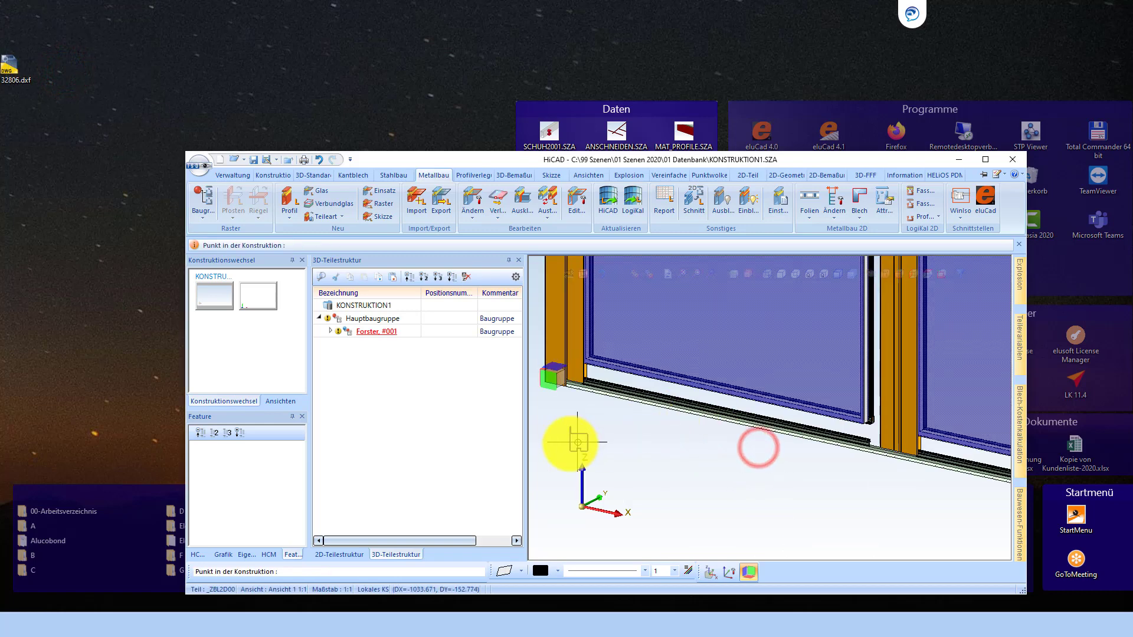
left_click(582, 442)
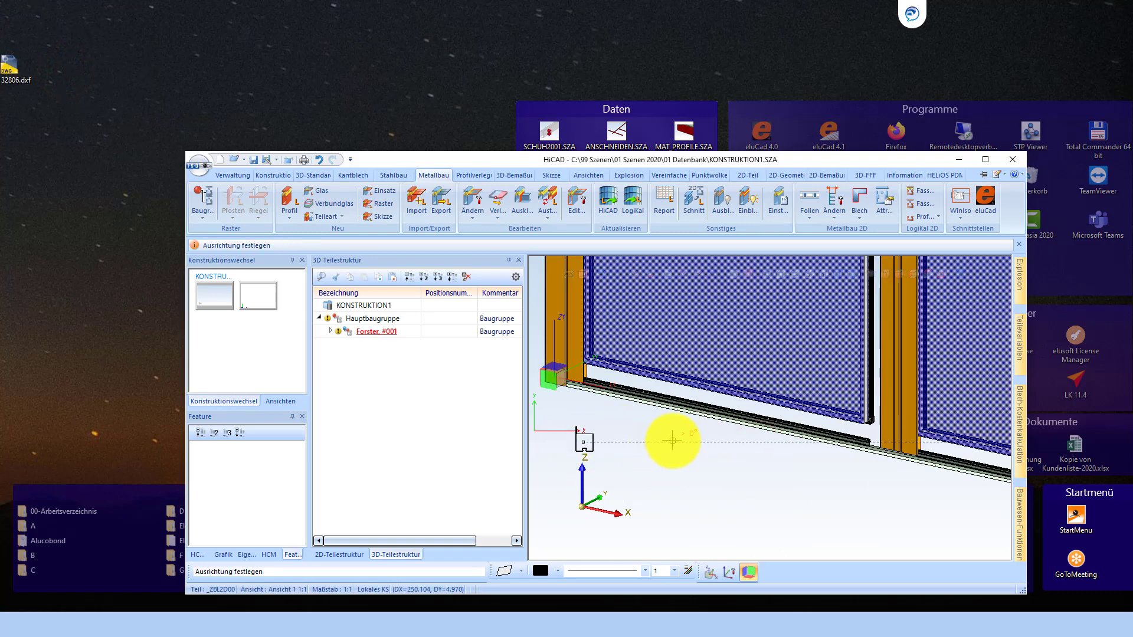
left_click(749, 442)
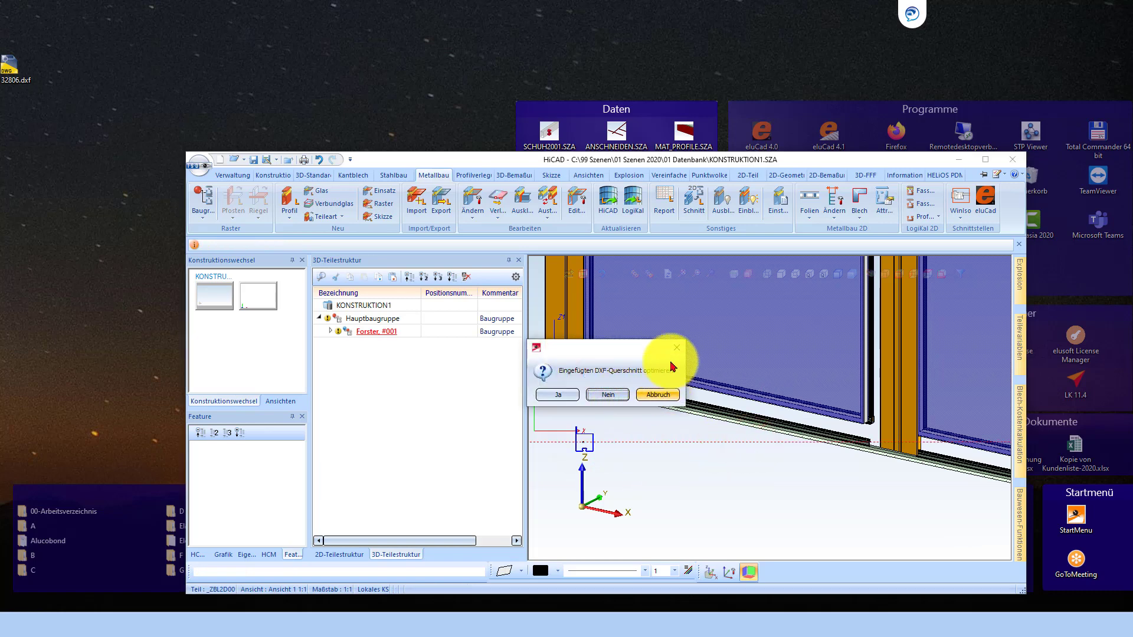
Step: Optimise the inserted cross-section, skipping material and article master record creation
left_click(557, 394)
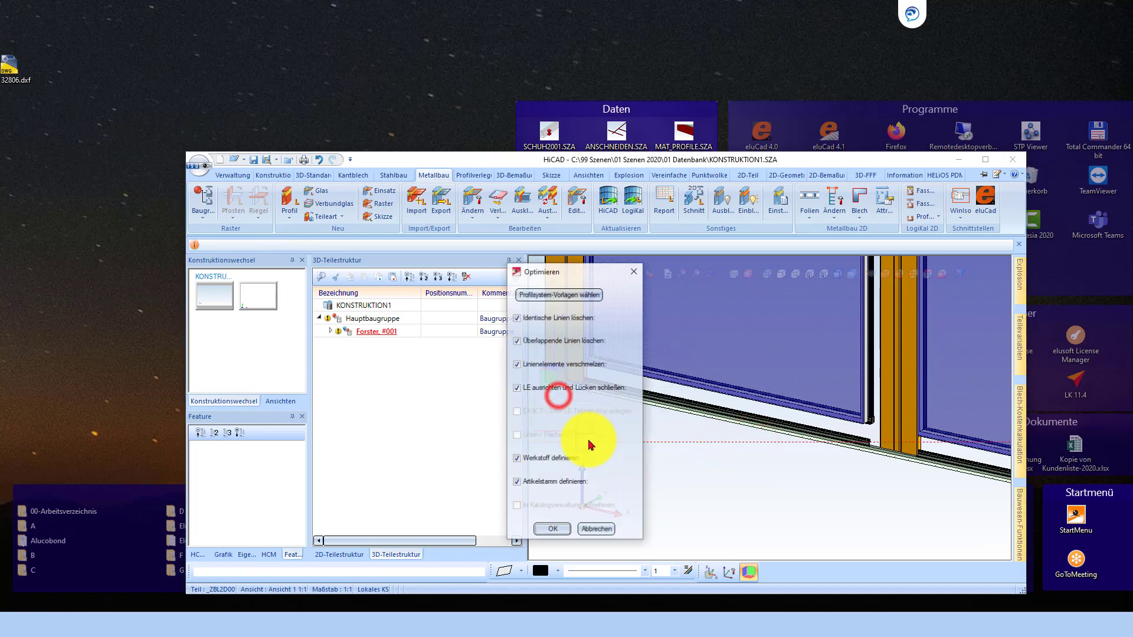
left_click(560, 529)
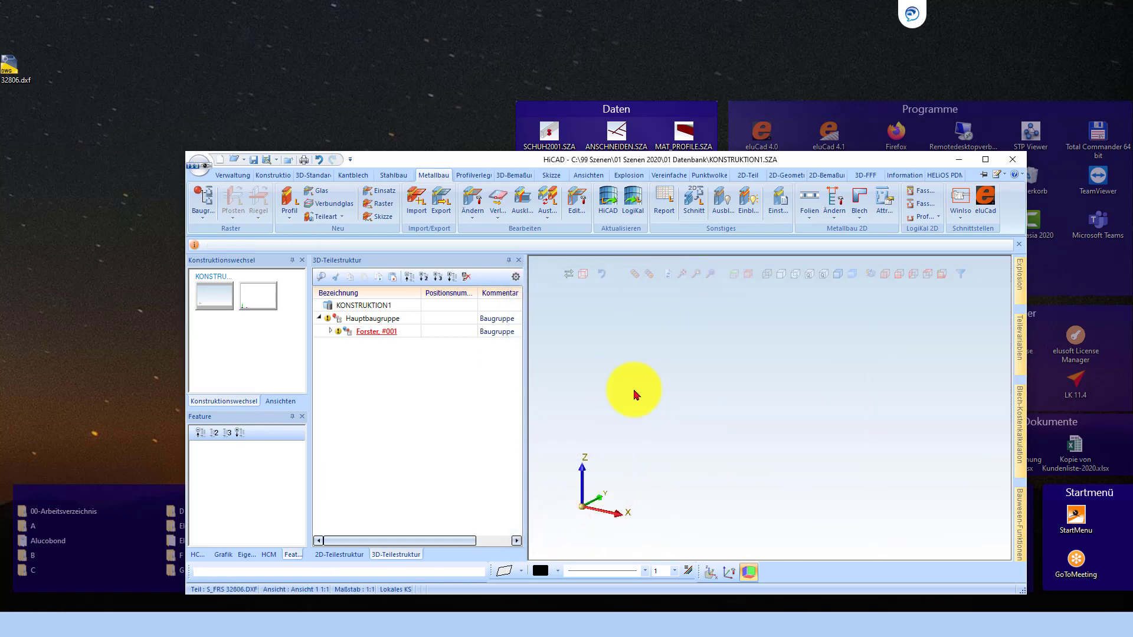
left_click(443, 512)
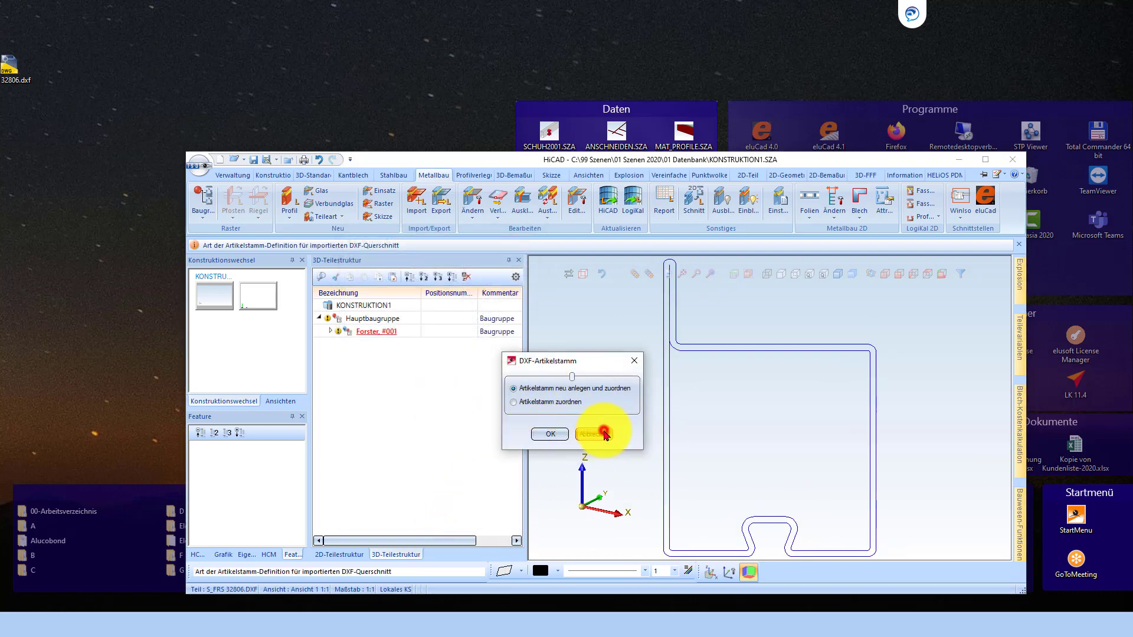
left_click(601, 434)
left_click(624, 399)
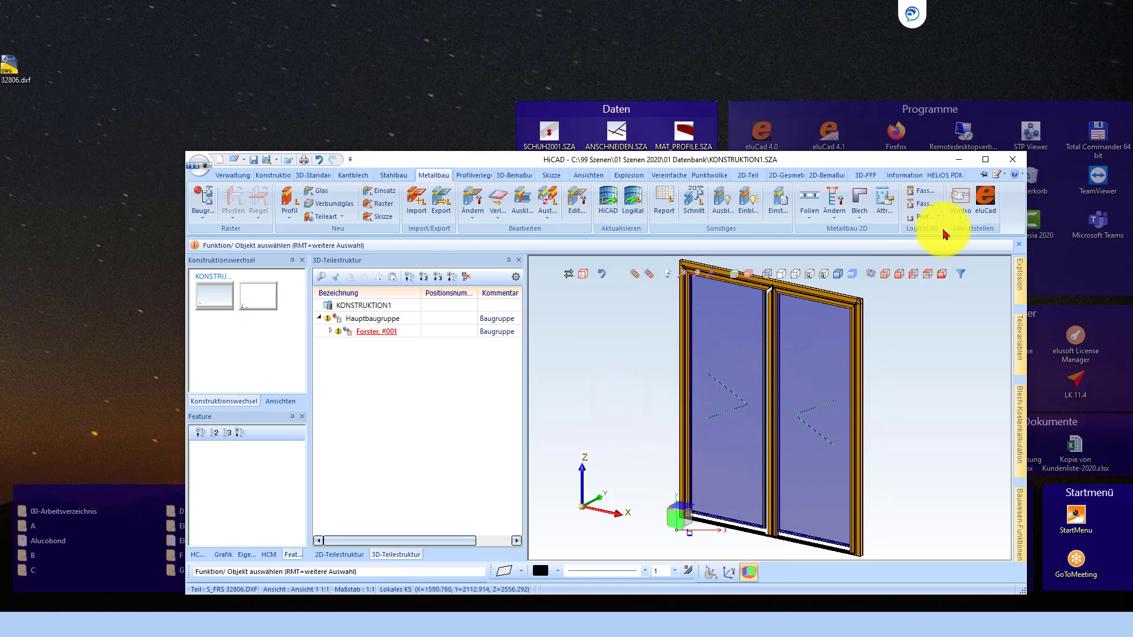
Step: Zoom onto the inserted profile and open S_FRS 32806.DXF as its own 2D cross-section
left_click(989, 160)
scroll(645, 506, "up", 3)
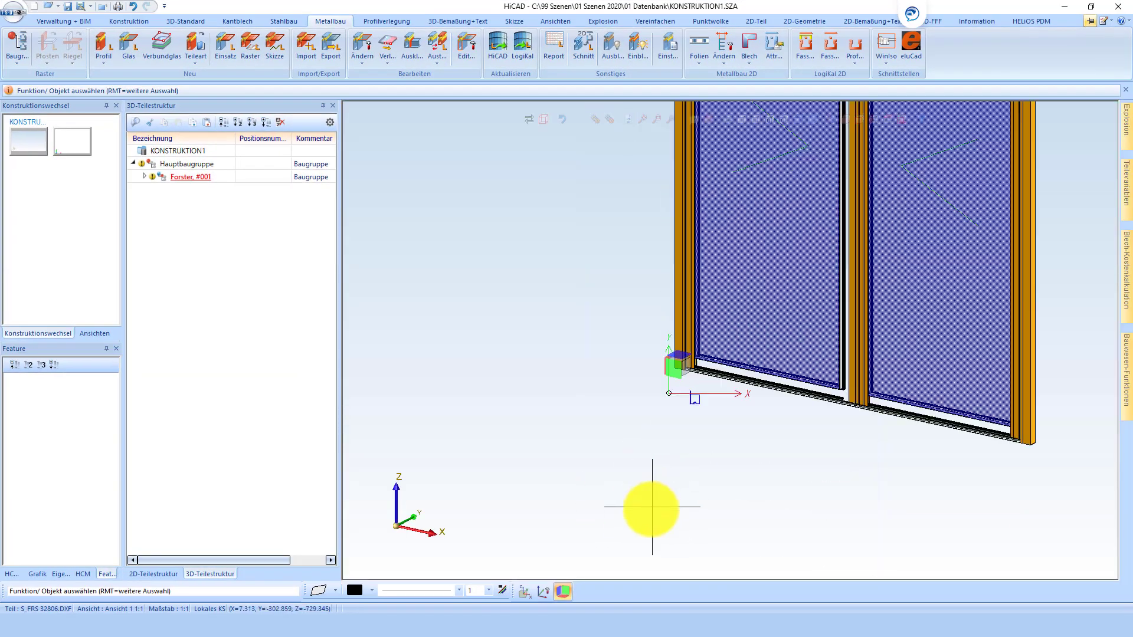
scroll(726, 321, "up", 3)
scroll(727, 320, "up", 3)
scroll(663, 362, "up", 3)
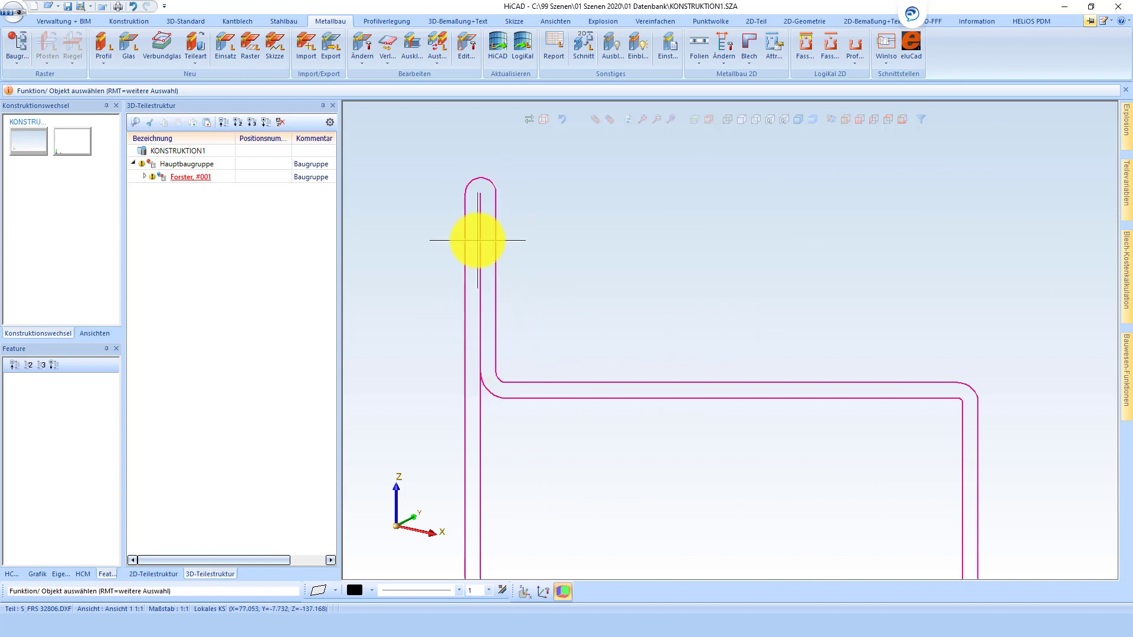
scroll(490, 255, "down", 3)
double_click(581, 283)
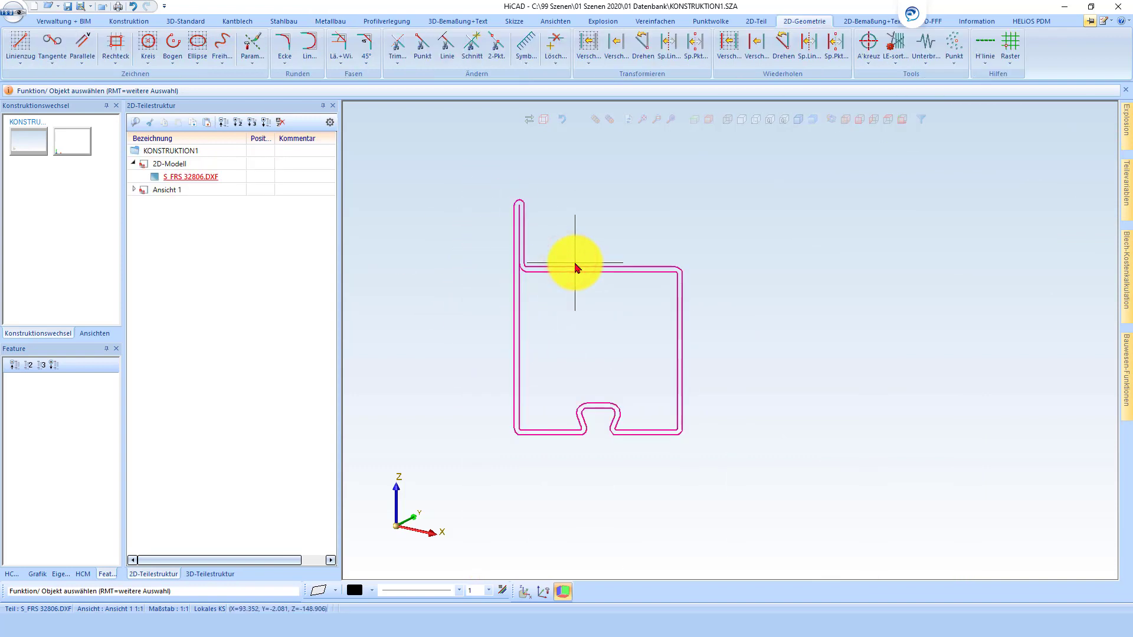
Step: Rename the part from S_FRS 32806.DXF to FRS 32806
right_click(193, 178)
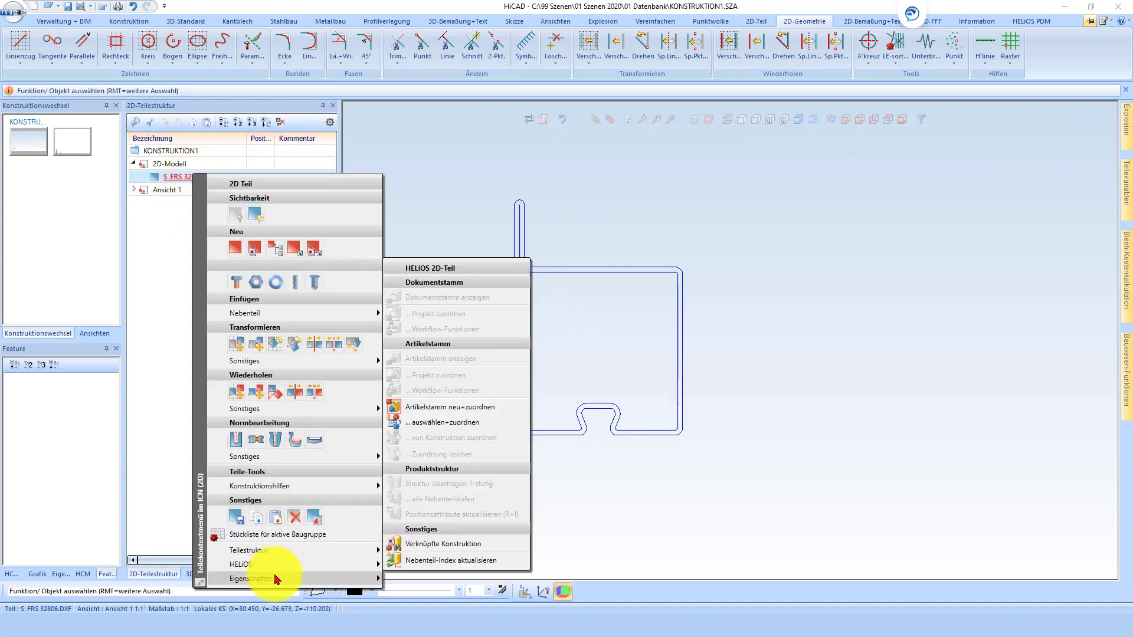
mouse_move(252, 579)
left_click(444, 495)
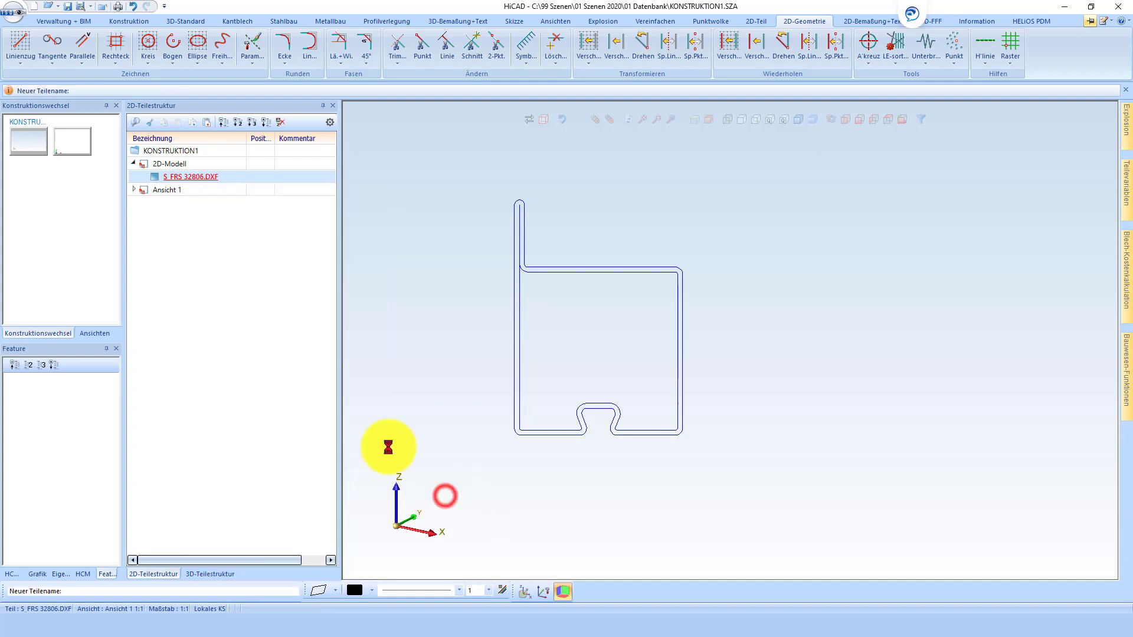
left_click(27, 66)
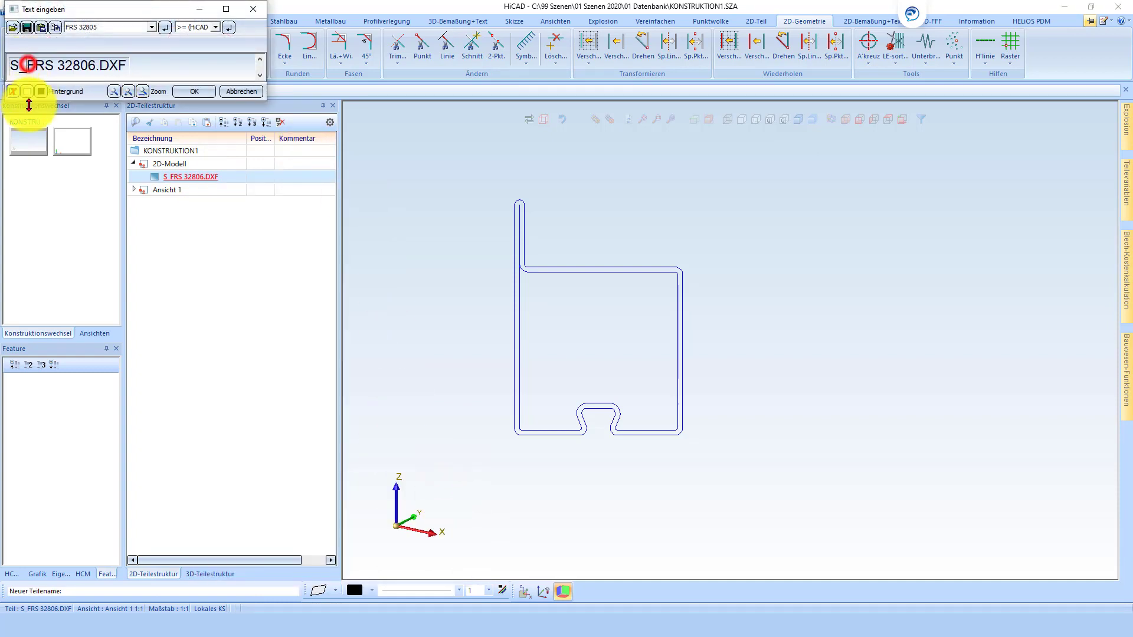
key("BackSpace")
key("BackSpace")
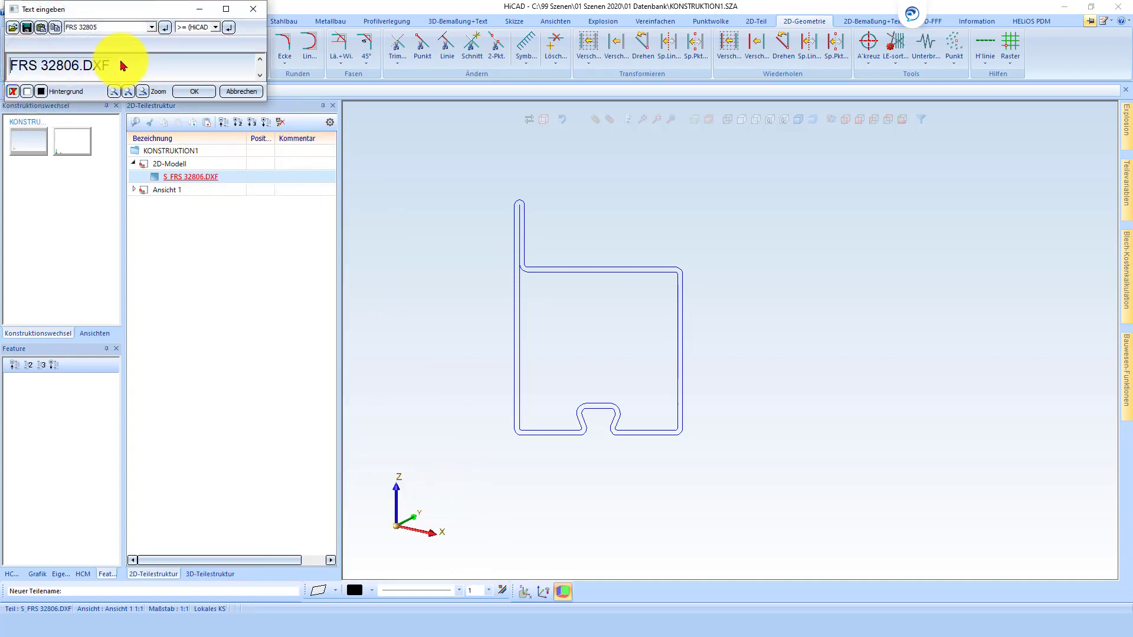
key("BackSpace")
key("BackSpace")
key("BackSpace")
key("BackSpace")
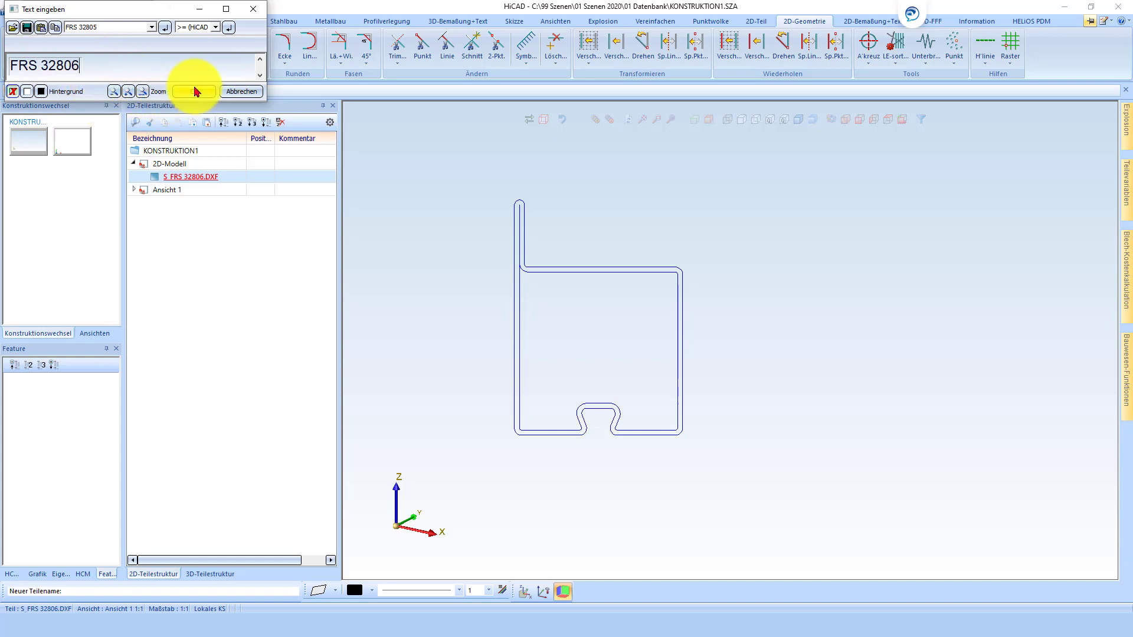
left_click(194, 91)
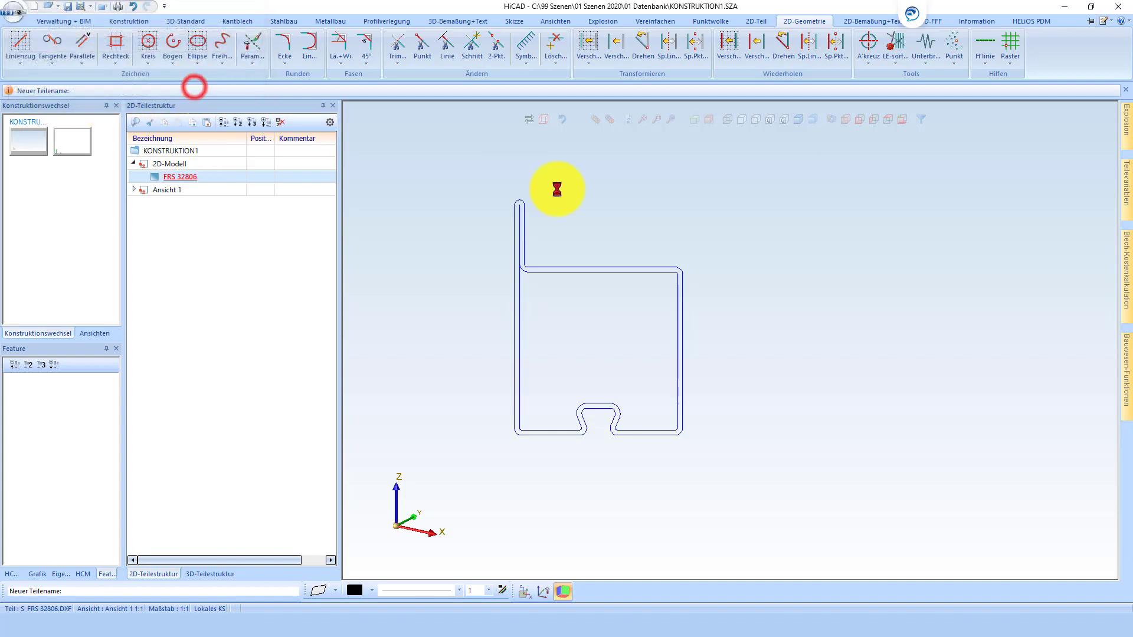
Step: Copy the part name into the Sachnummer field so the item number is FRS 32806
left_click(193, 177)
double_click(193, 177)
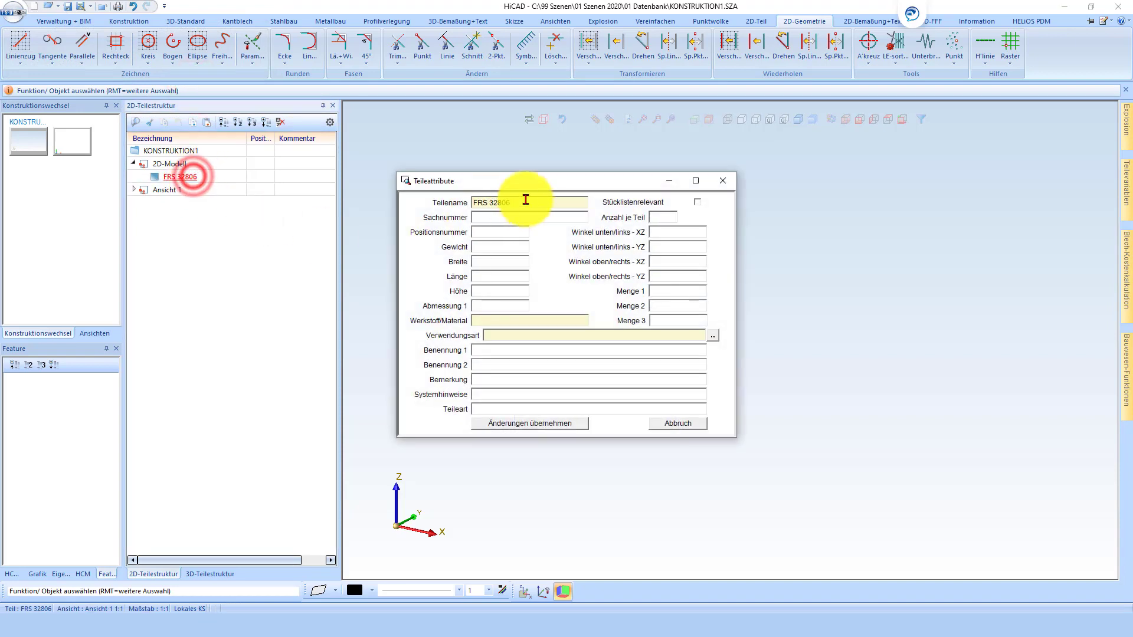
left_click(522, 199)
key("ctrl+c")
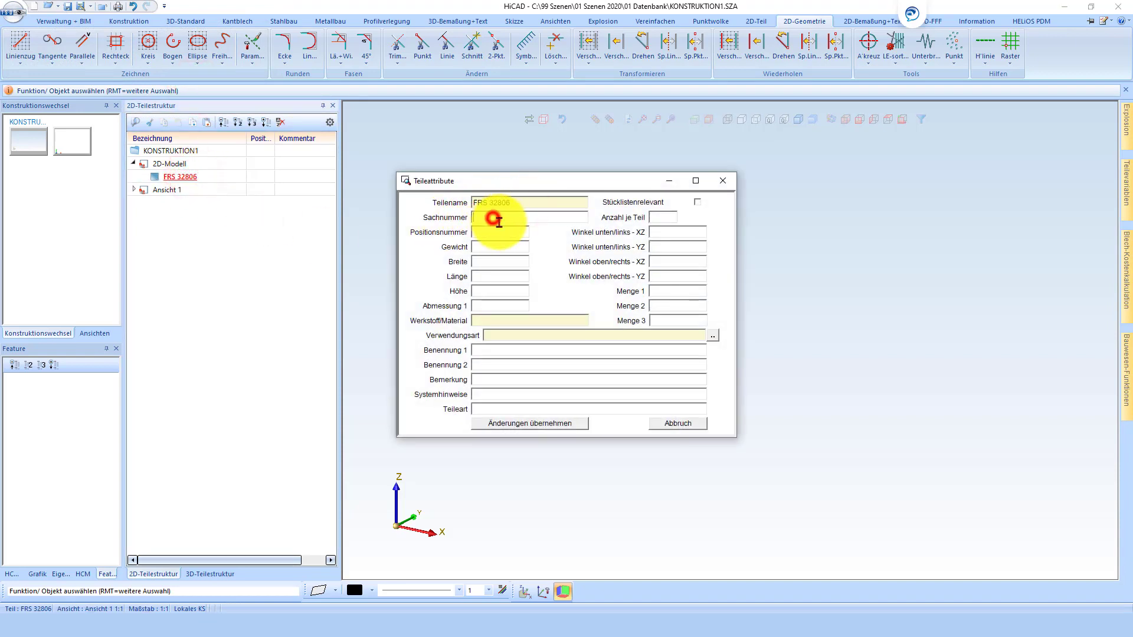
left_click(496, 218)
key("ctrl+v")
left_click(565, 424)
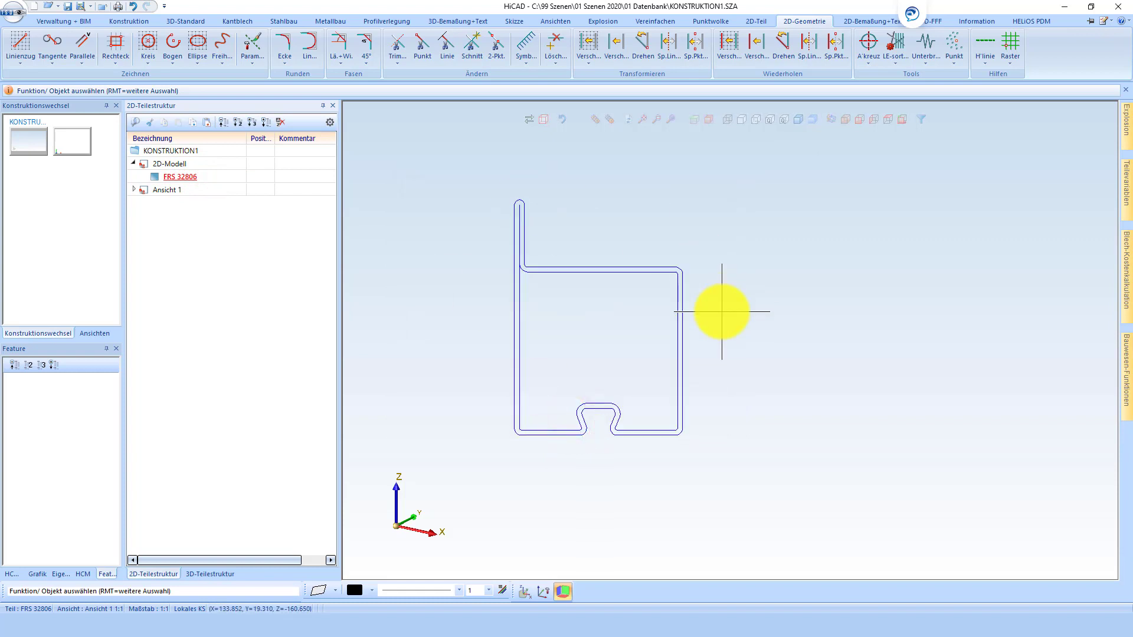
Step: Trim the surplus inner vertical line on the profile's upper-left leg
scroll(579, 238, "up", 2)
scroll(551, 240, "up", 2)
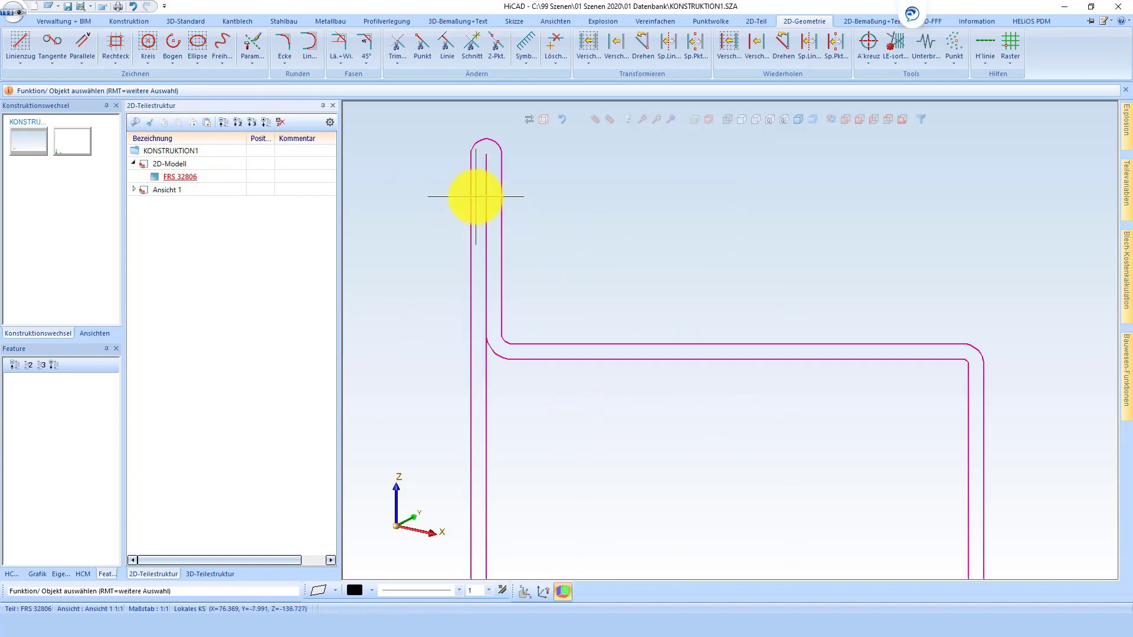
left_click(488, 274)
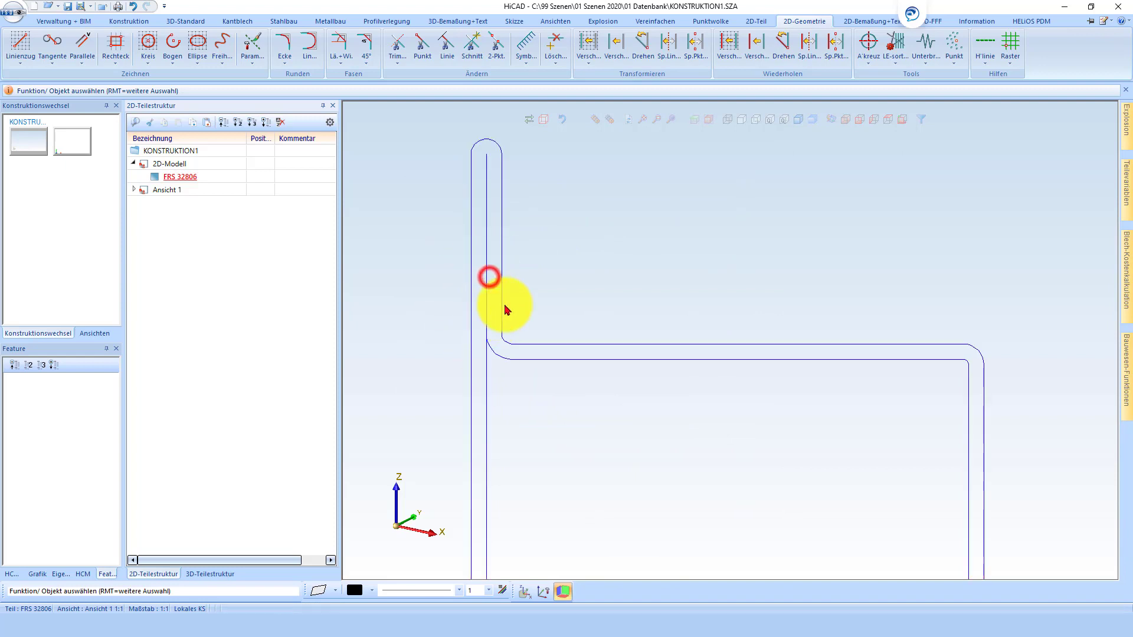
left_click(397, 48)
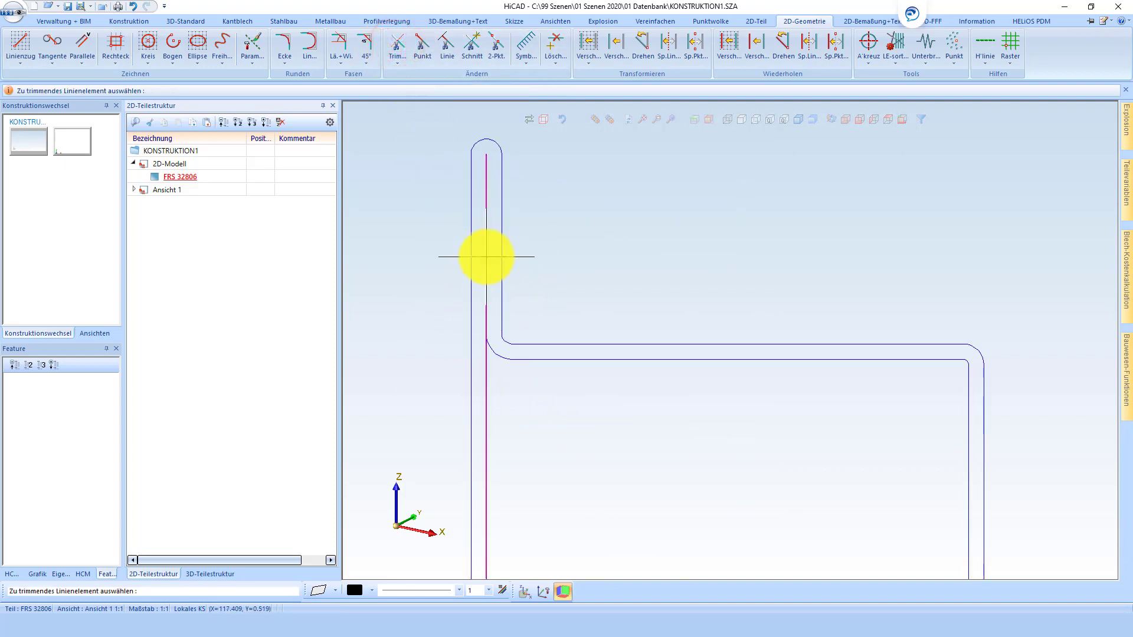
left_click(486, 257)
scroll(609, 244, "down", 2)
scroll(678, 230, "up", 3)
key("Escape")
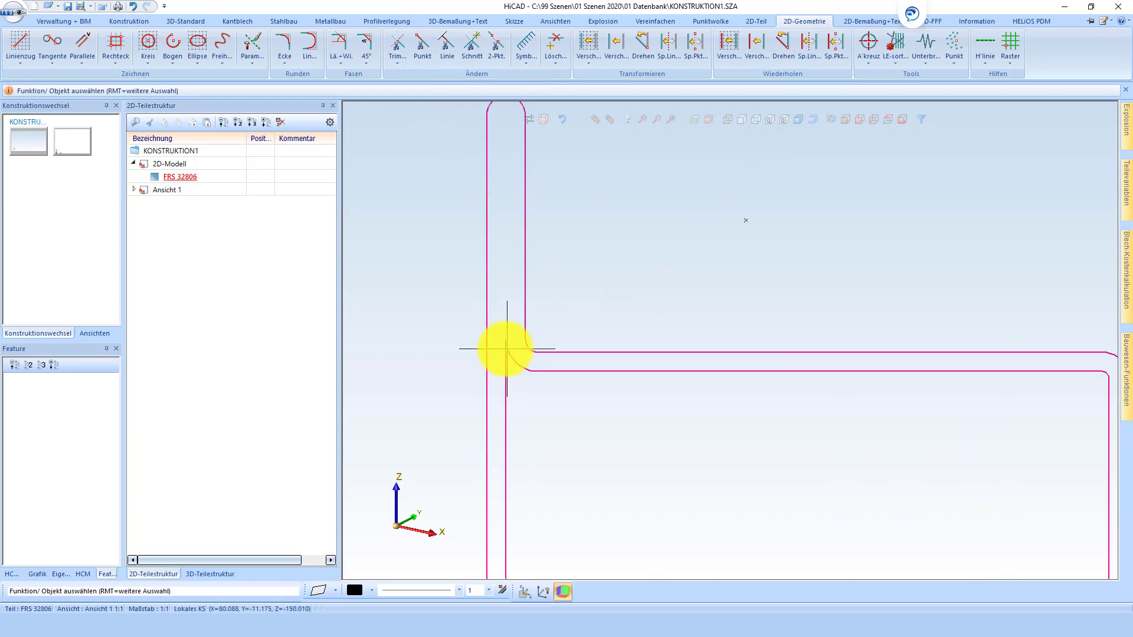
scroll(531, 325, "up", 2)
scroll(521, 288, "up", 2)
scroll(519, 287, "down", 2)
scroll(593, 236, "down", 2)
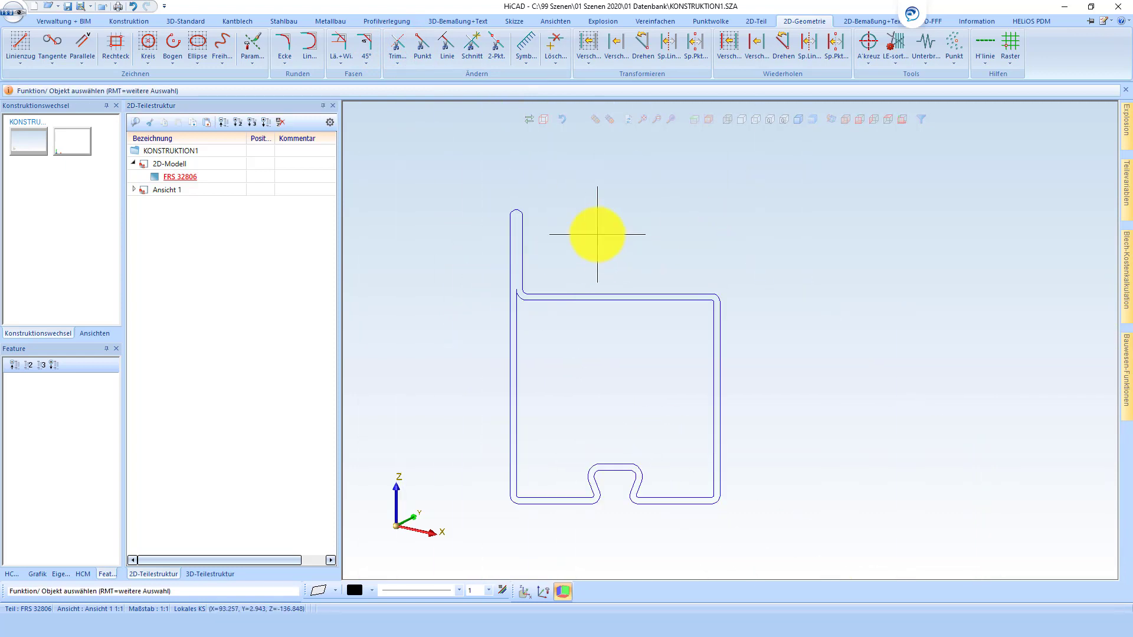
Step: Run a Linienzug check on the FRS 32806 outline, revealing an open contour of length 130.5
left_click(976, 22)
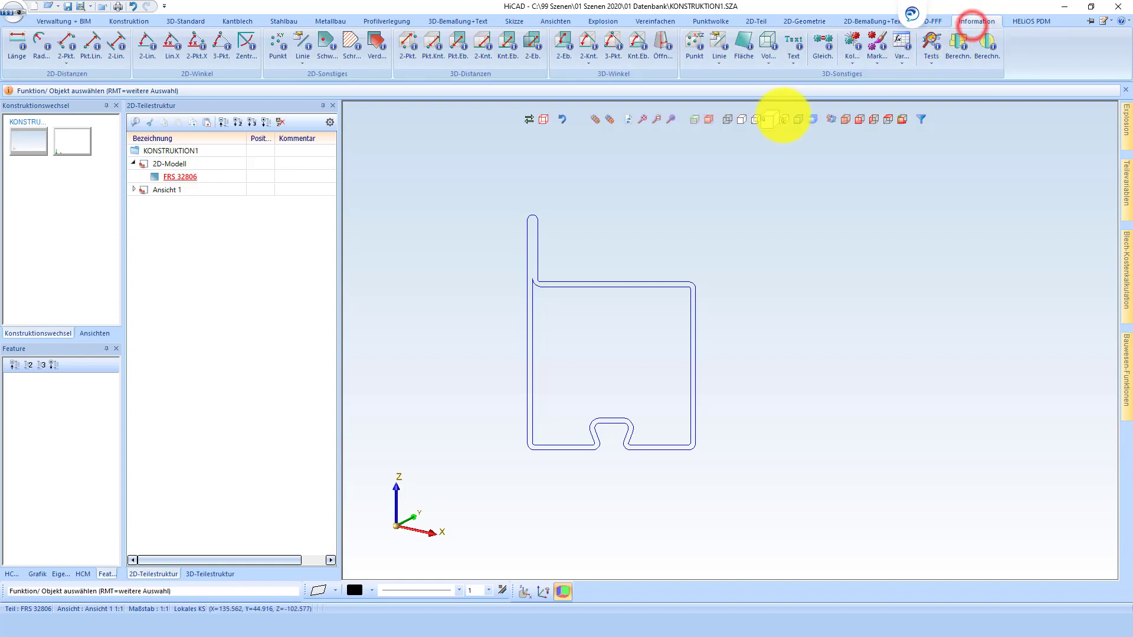
left_click(308, 66)
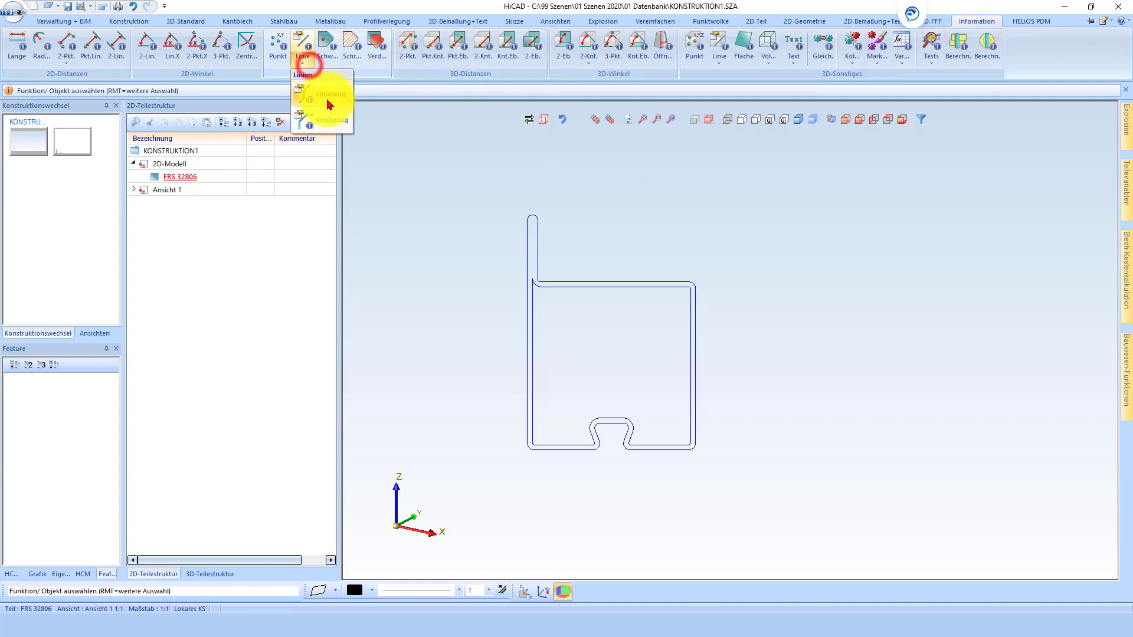
left_click(328, 95)
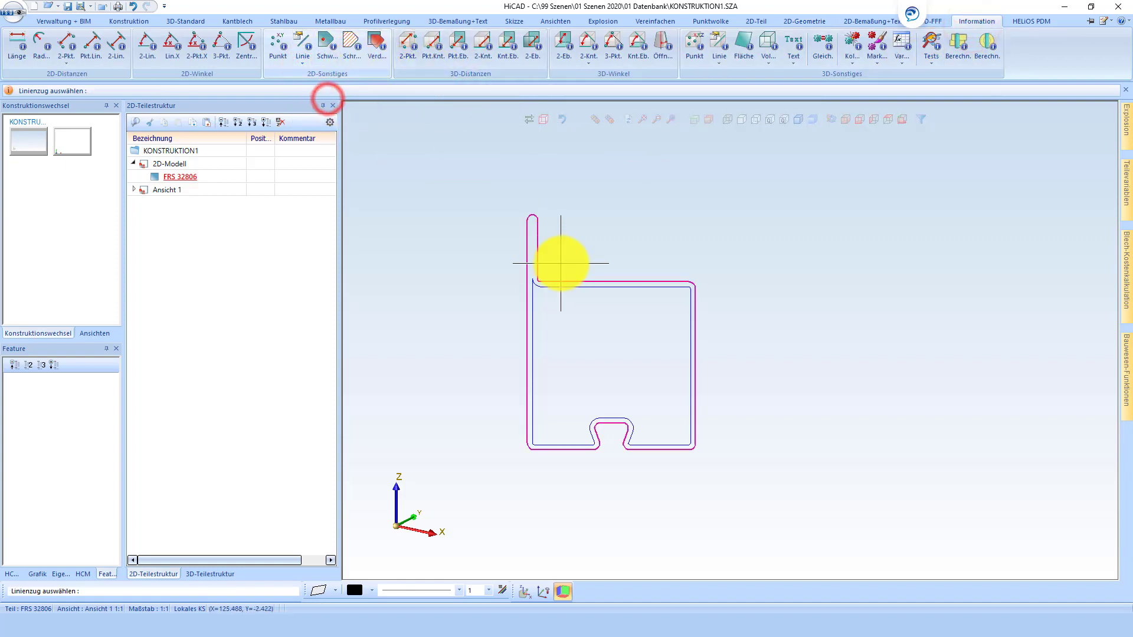
left_click(561, 264)
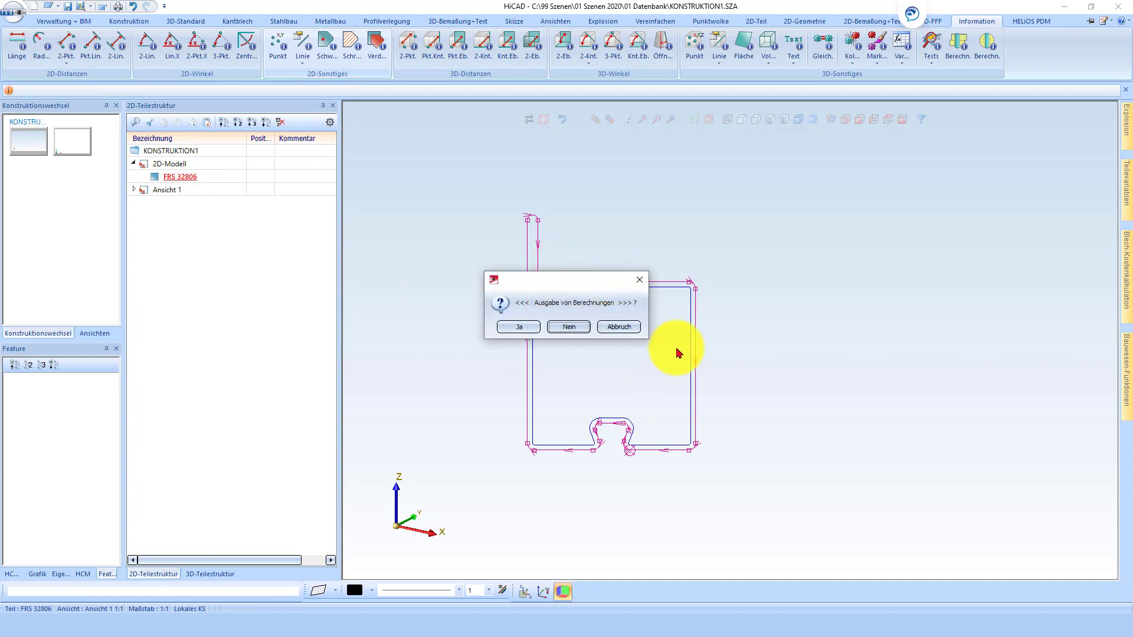
left_click(570, 328)
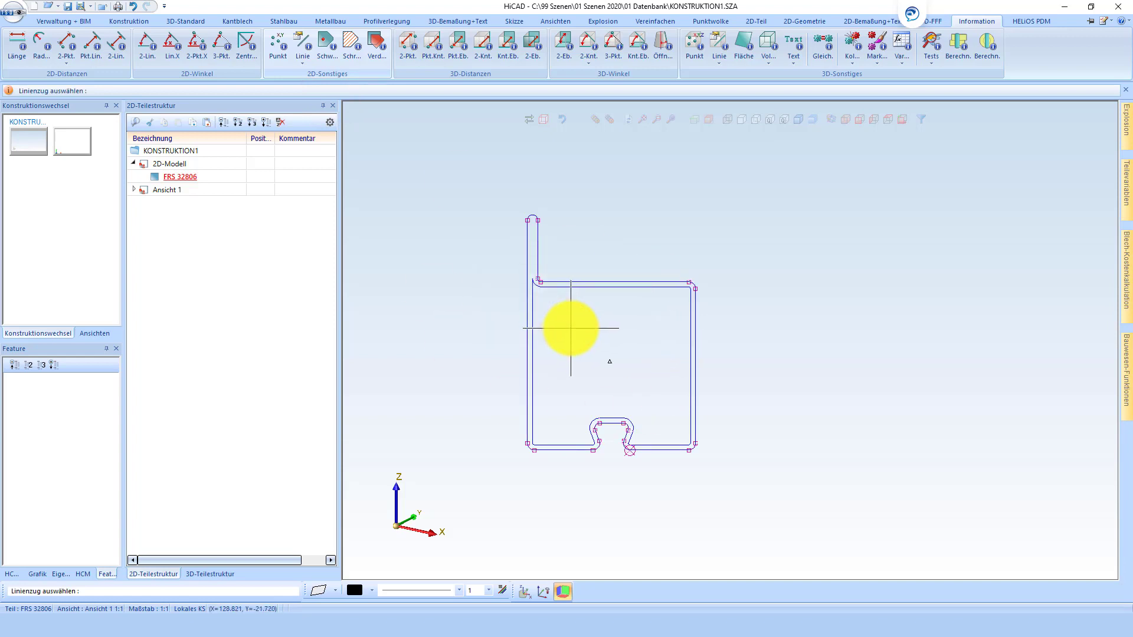
left_click(603, 288)
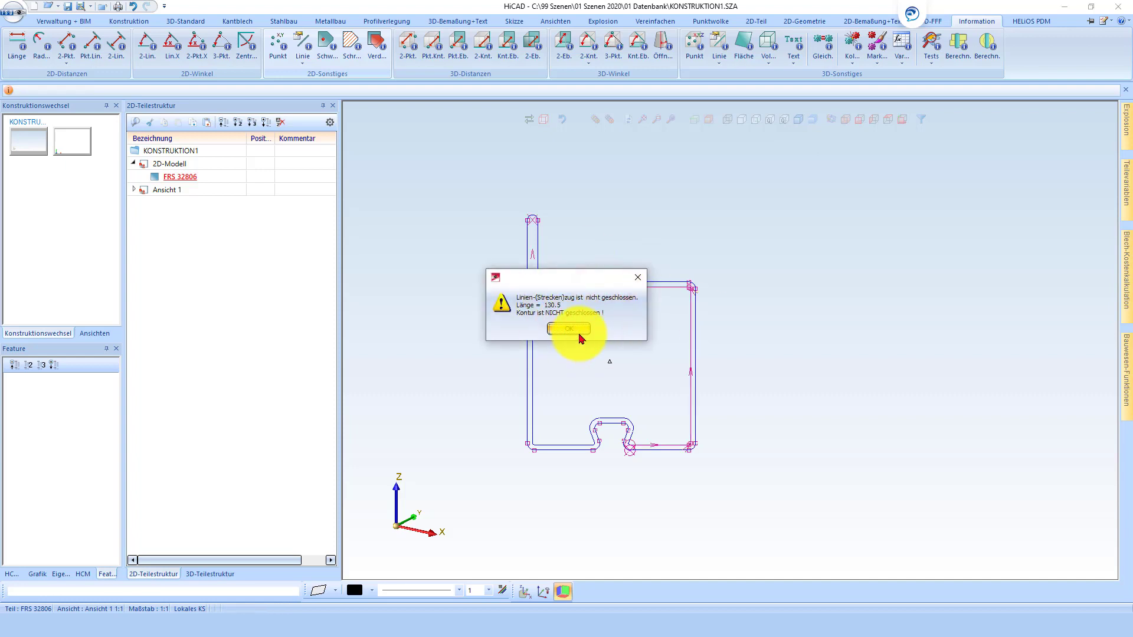
left_click(579, 334)
scroll(540, 284, "up", 3)
Step: End the line-chain check and delete the stray arc at the profile's upper-left corner
scroll(549, 262, "up", 3)
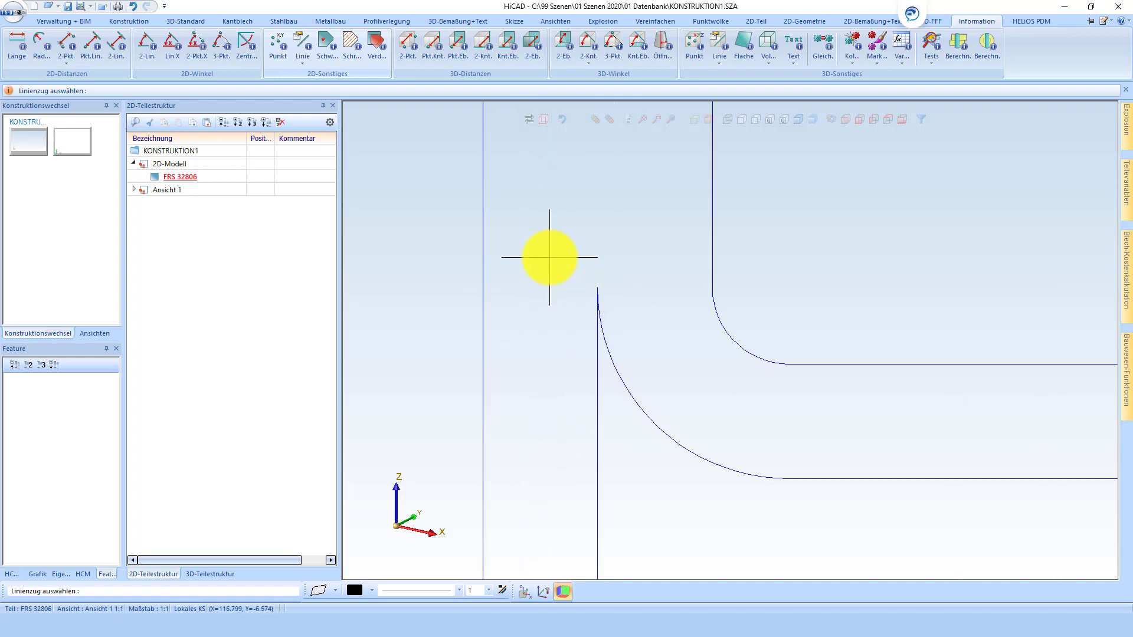
scroll(590, 272, "up", 3)
scroll(631, 259, "up", 2)
key("Escape")
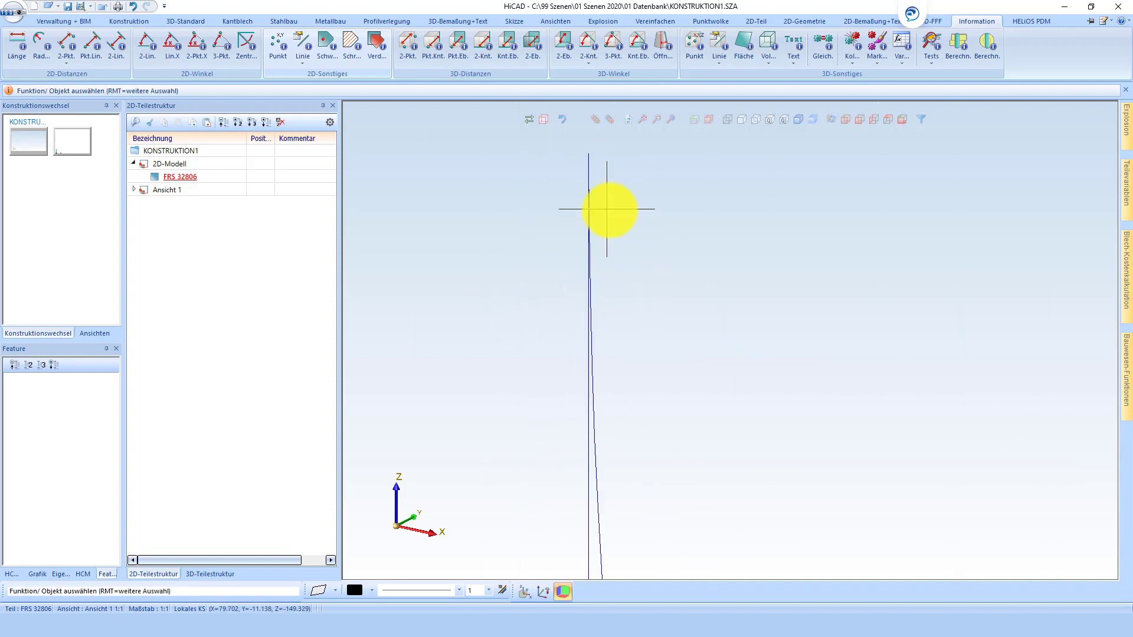
scroll(606, 209, "down", 1)
scroll(596, 171, "down", 2)
scroll(561, 189, "down", 2)
scroll(577, 222, "down", 2)
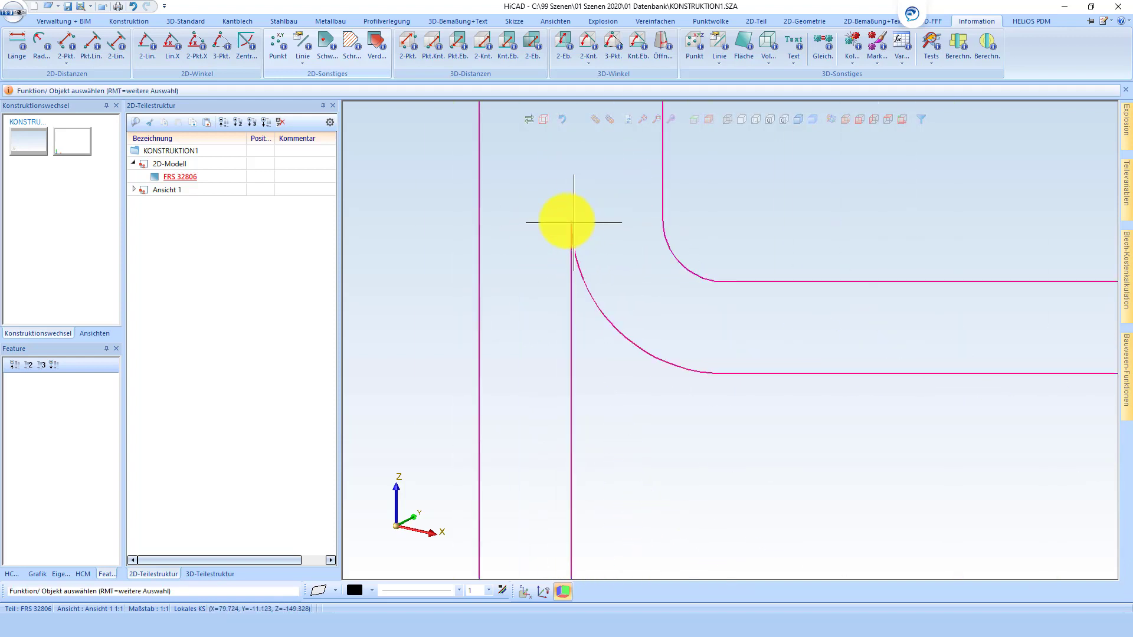
scroll(590, 203, "up", 2)
scroll(550, 223, "down", 4)
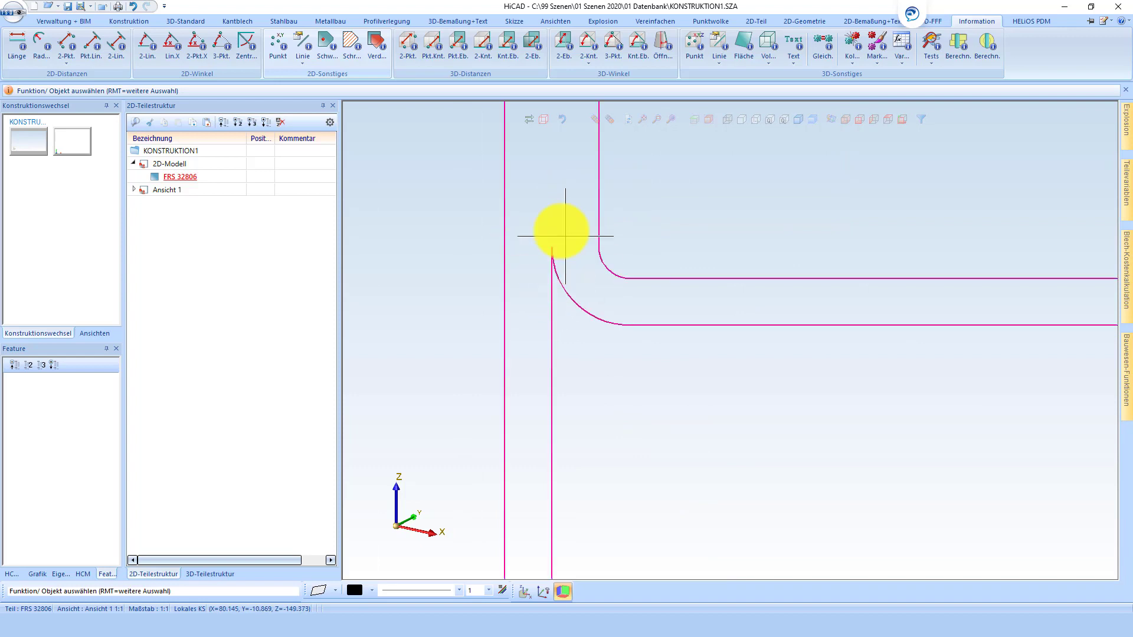
left_click(574, 310)
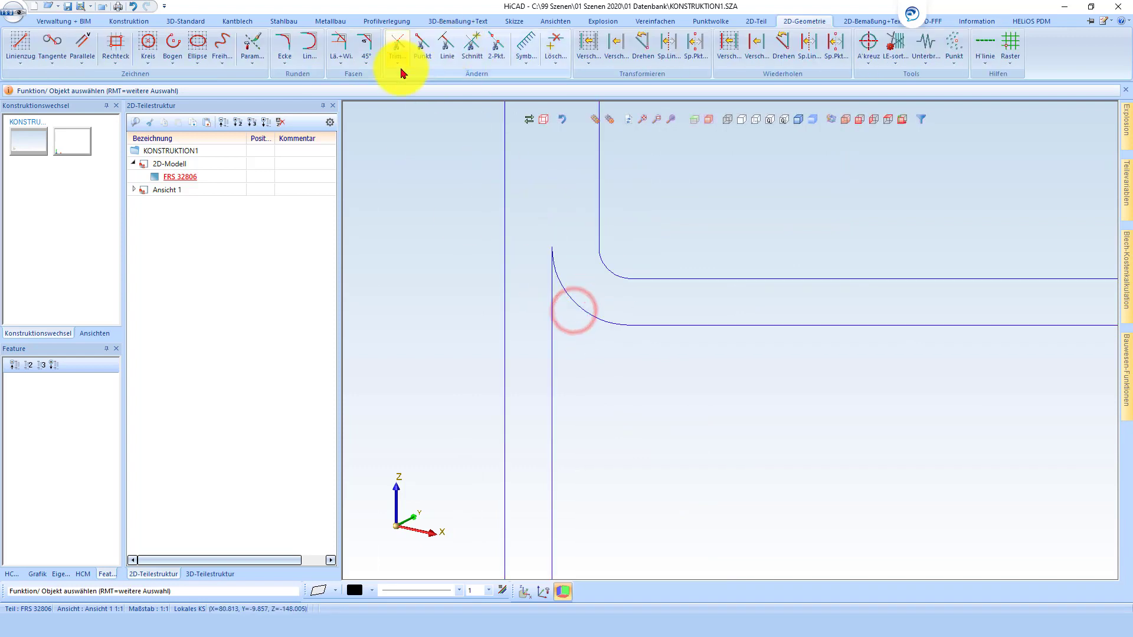
left_click(550, 37)
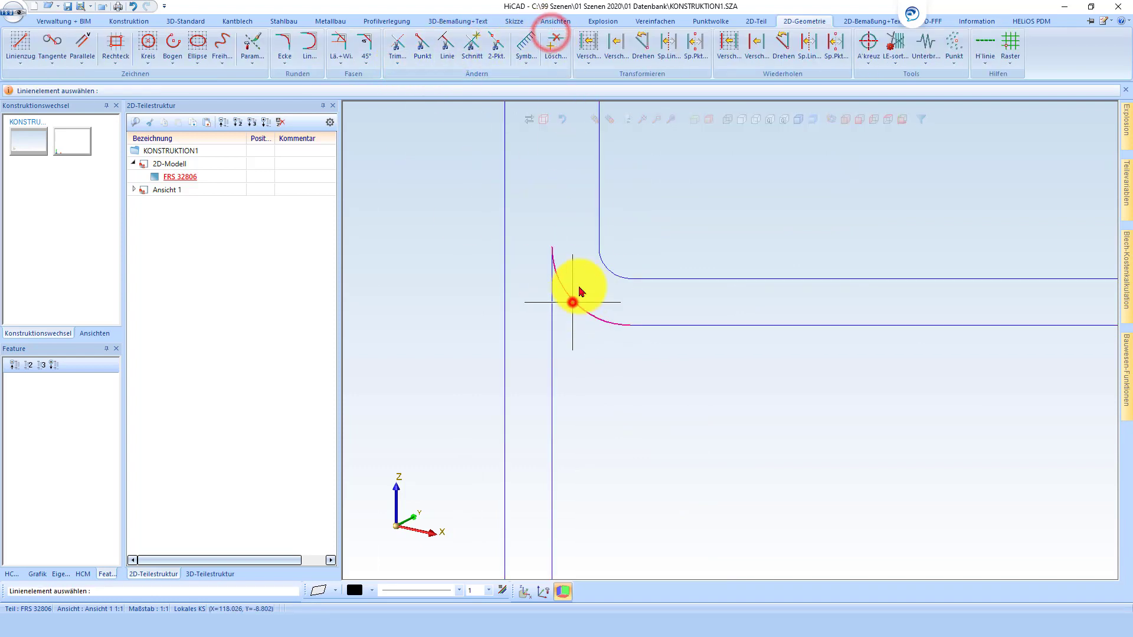
left_click(572, 302)
Step: Close the upper-left inner corner of the profile with Ecke schließen Innenecke
left_click(397, 59)
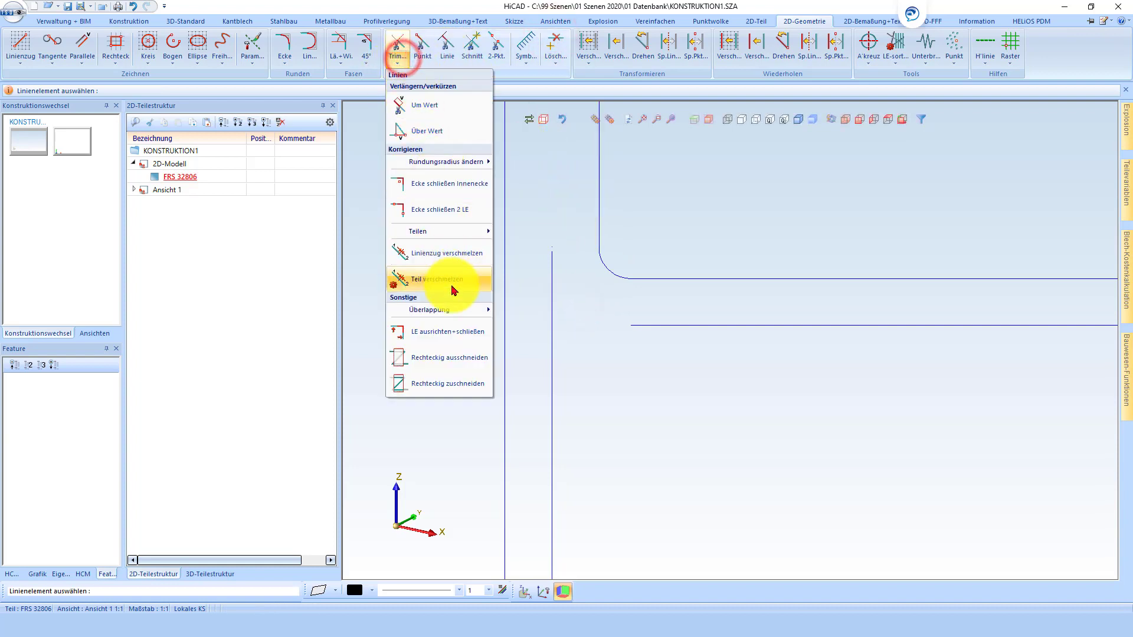
left_click(450, 185)
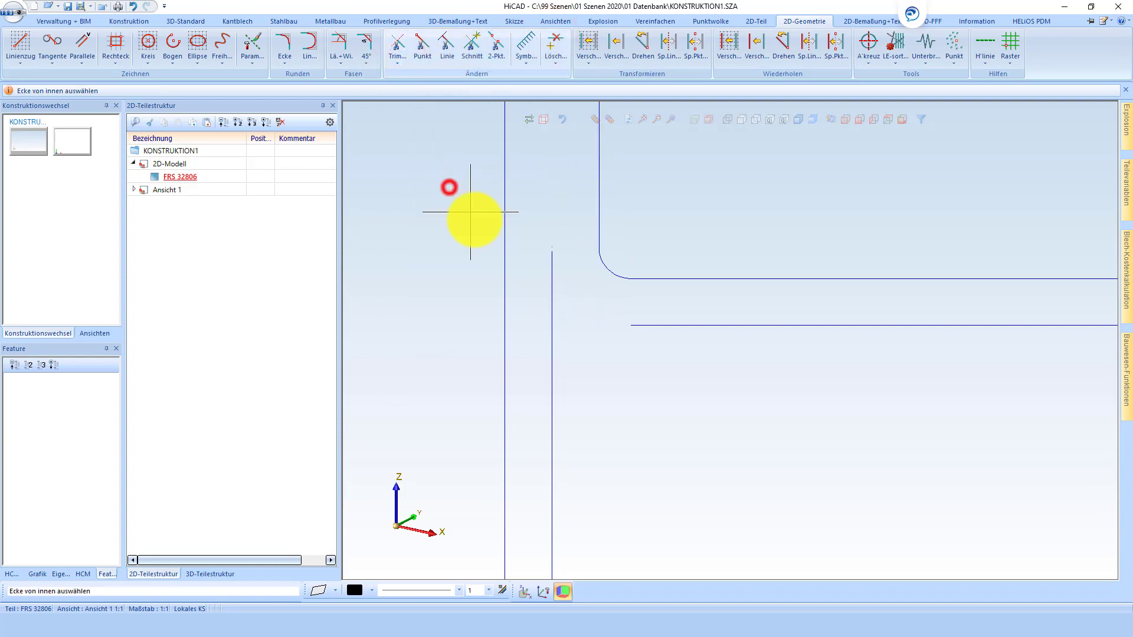
left_click(577, 372)
scroll(549, 264, "down", 2)
scroll(547, 257, "down", 2)
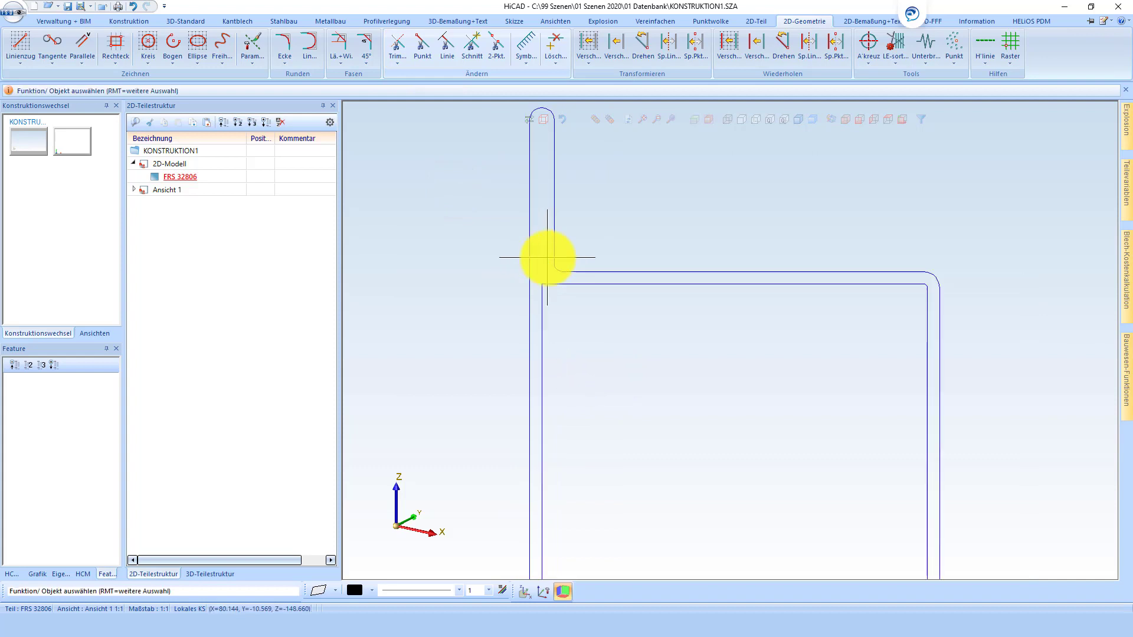
scroll(599, 212, "down", 2)
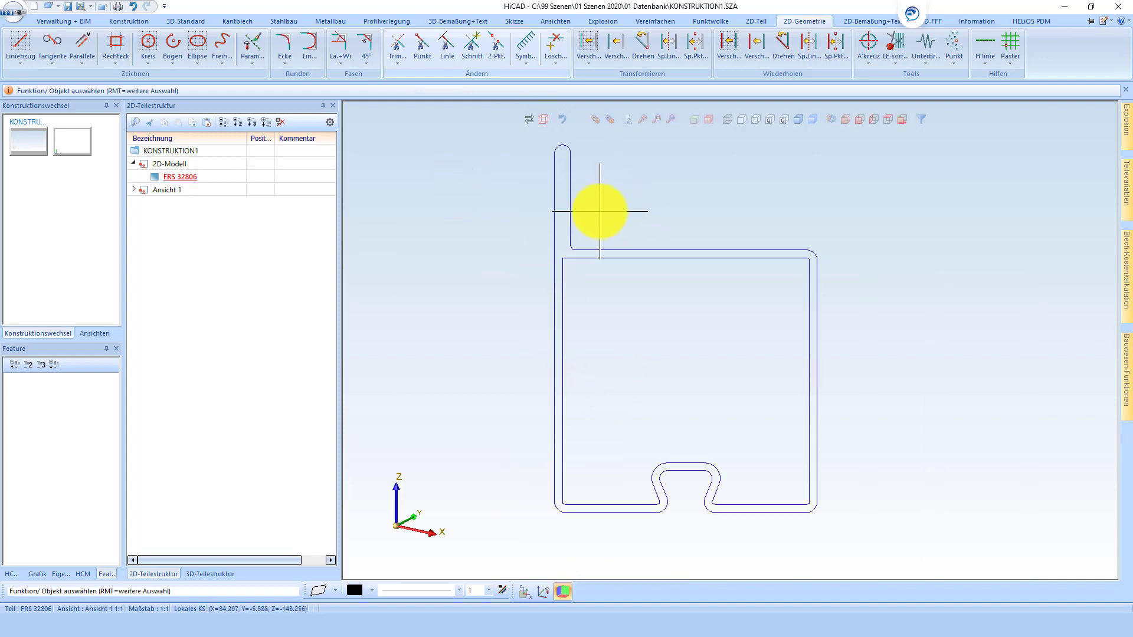
Step: Align and close all line elements with tolerance 0.001
left_click(406, 65)
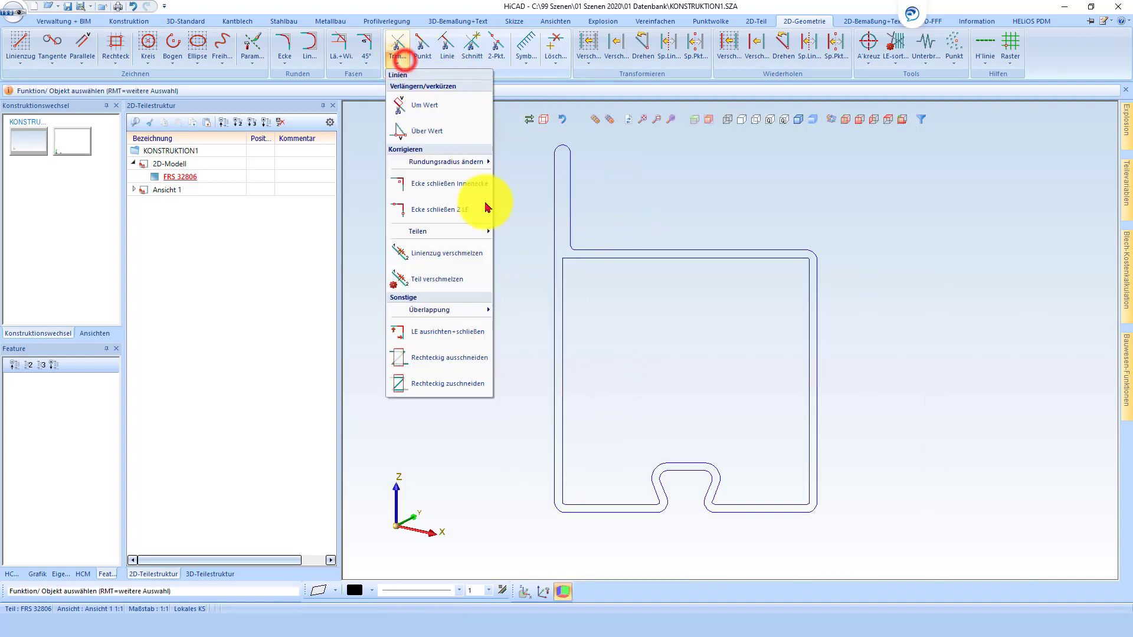
left_click(455, 338)
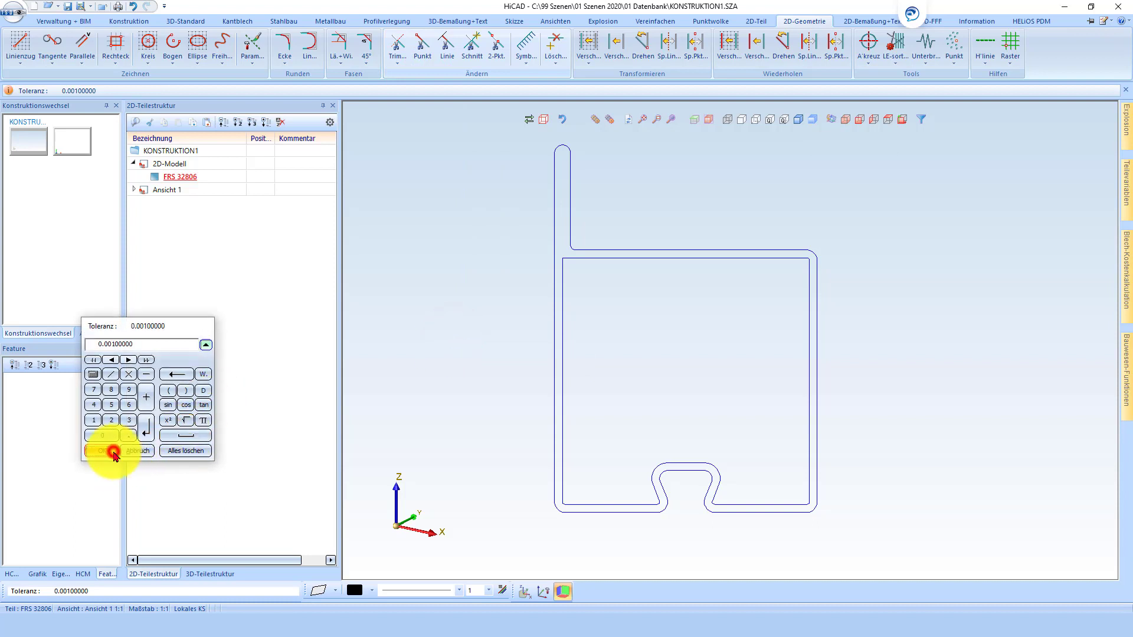
left_click(112, 451)
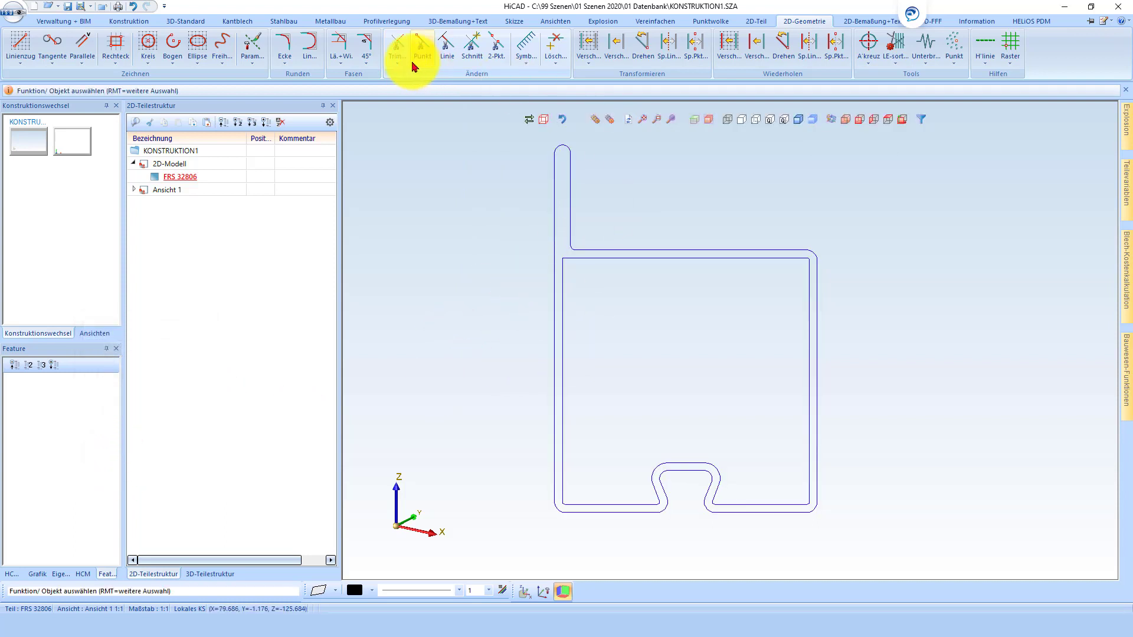
left_click(988, 23)
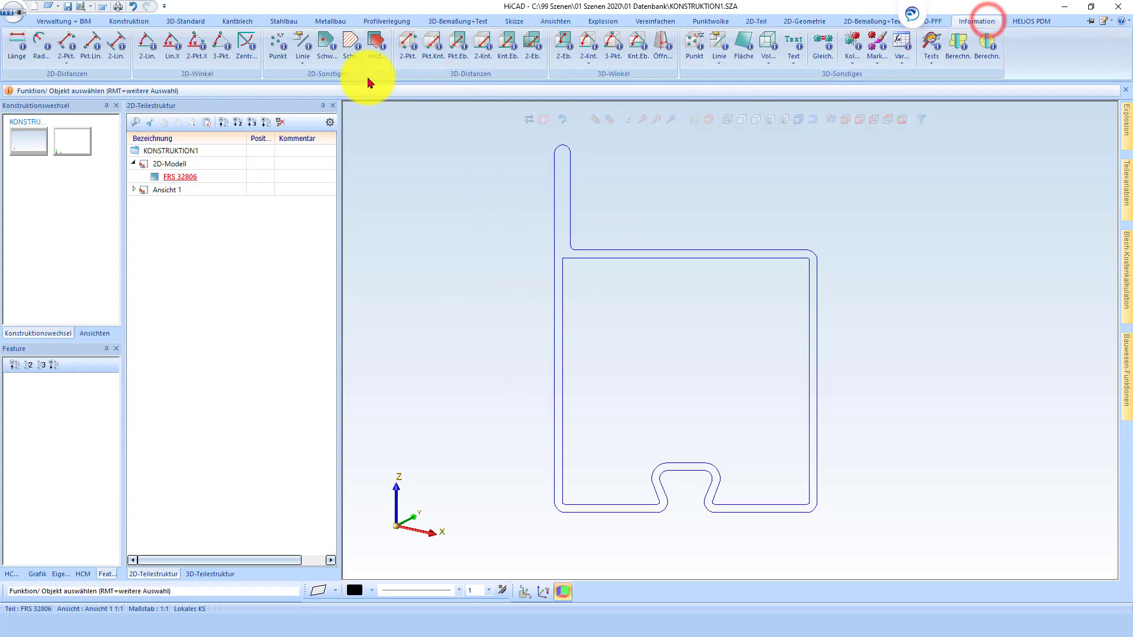
left_click(304, 59)
left_click(342, 96)
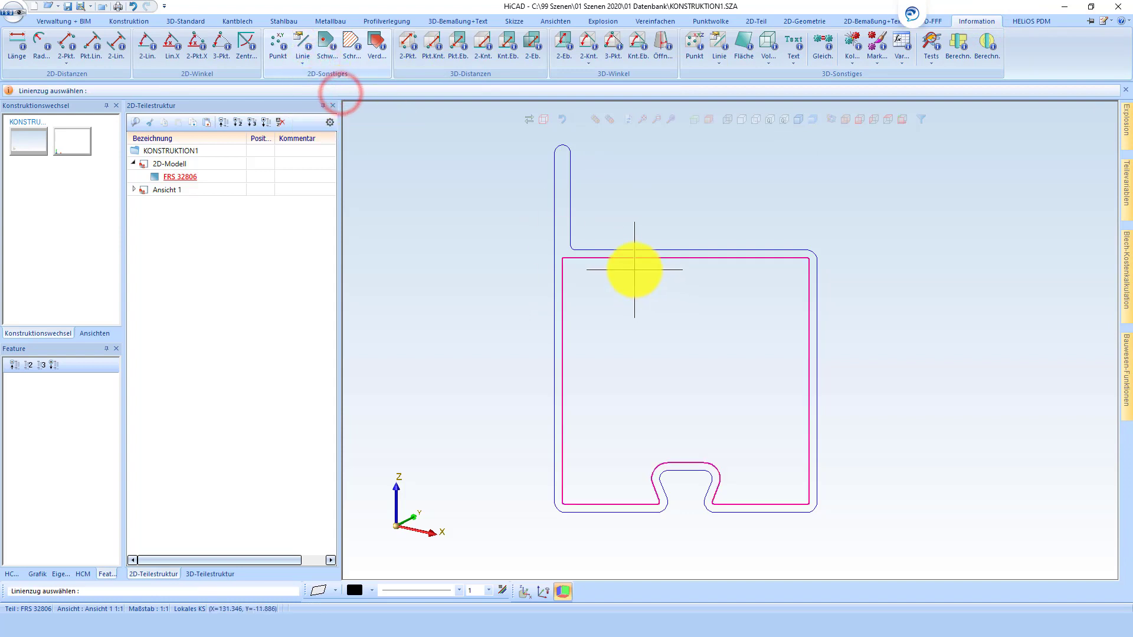
left_click(627, 263)
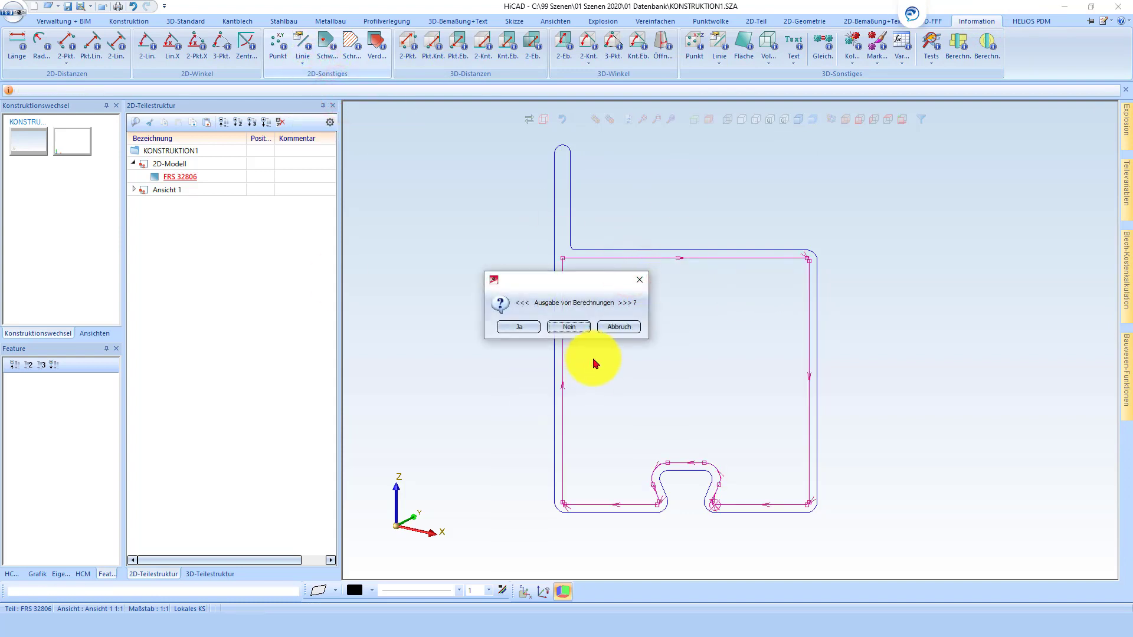
left_click(566, 328)
scroll(678, 224, "down", 1)
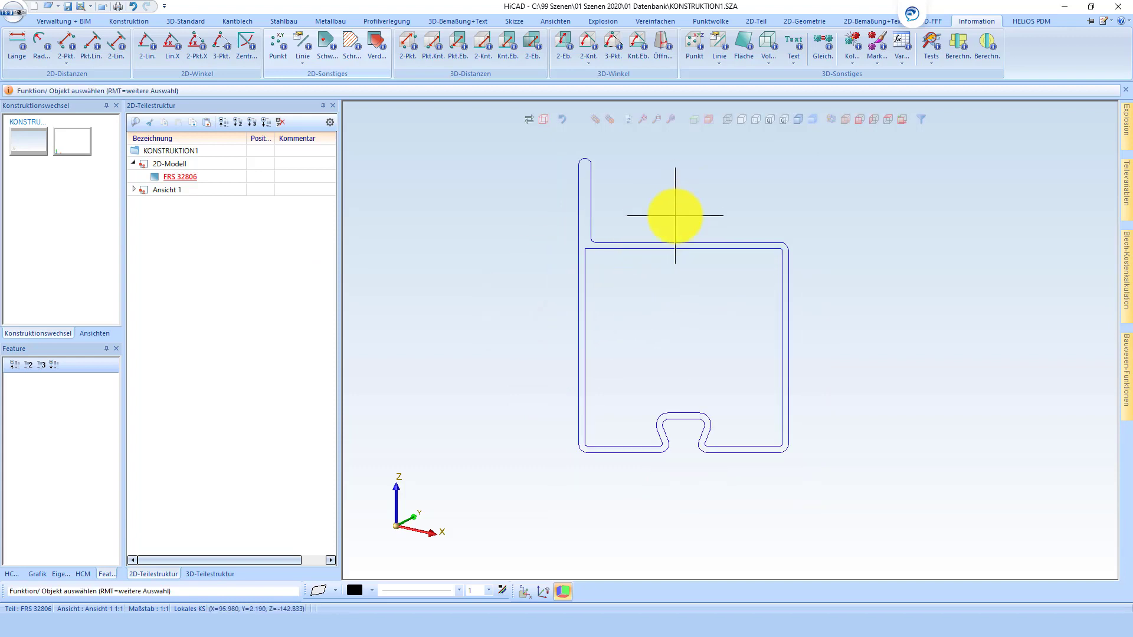
scroll(672, 218, "down", 1)
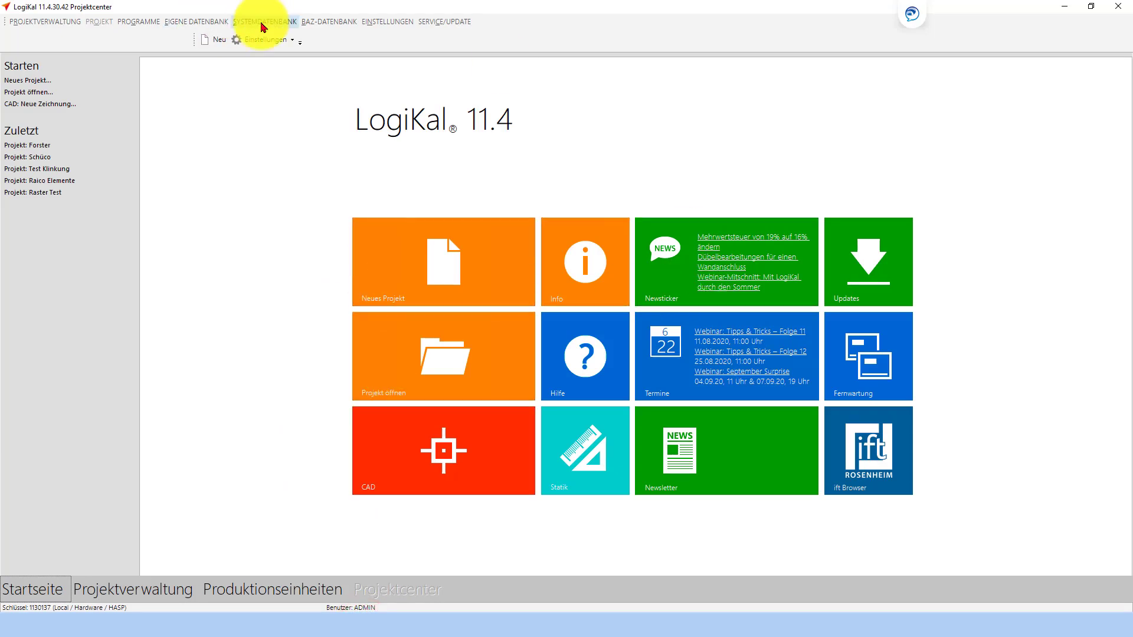
Step: Look up article 32806 Sockelprofil (2.915 kg/m) in LogiKal's Forster (NEW) article data
left_click(260, 22)
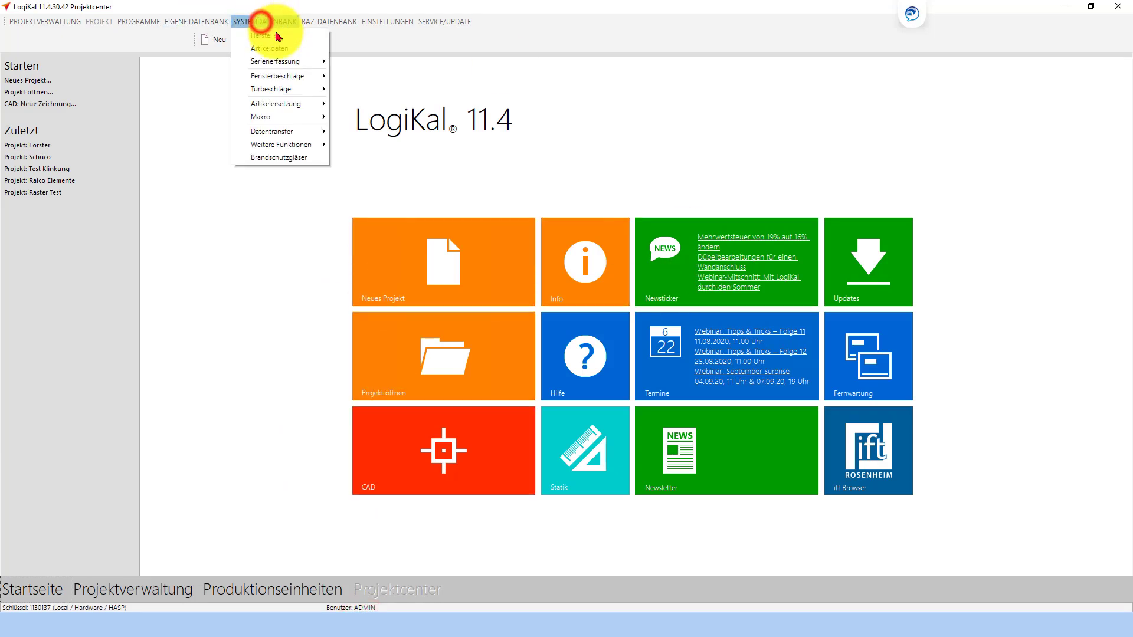
left_click(260, 35)
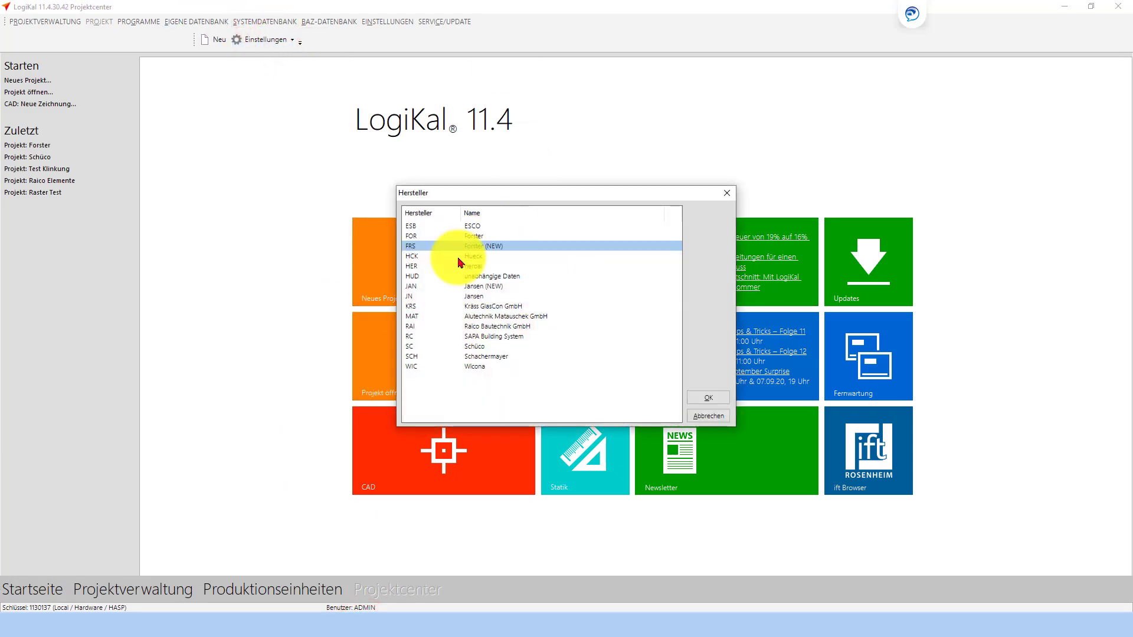
double_click(454, 246)
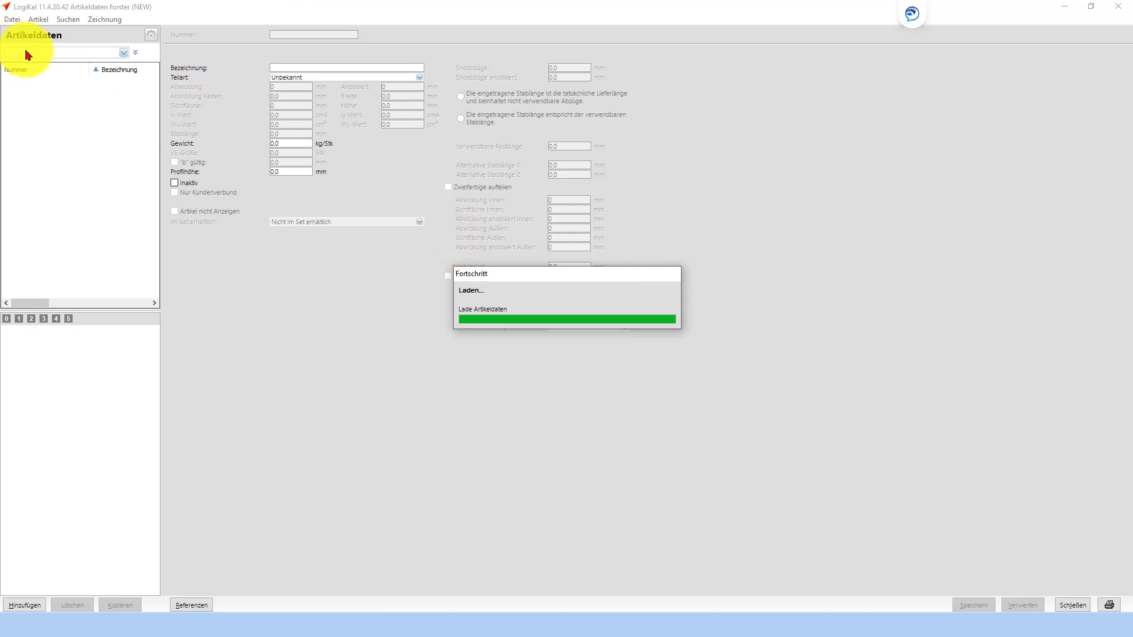
left_click(40, 52)
type("3")
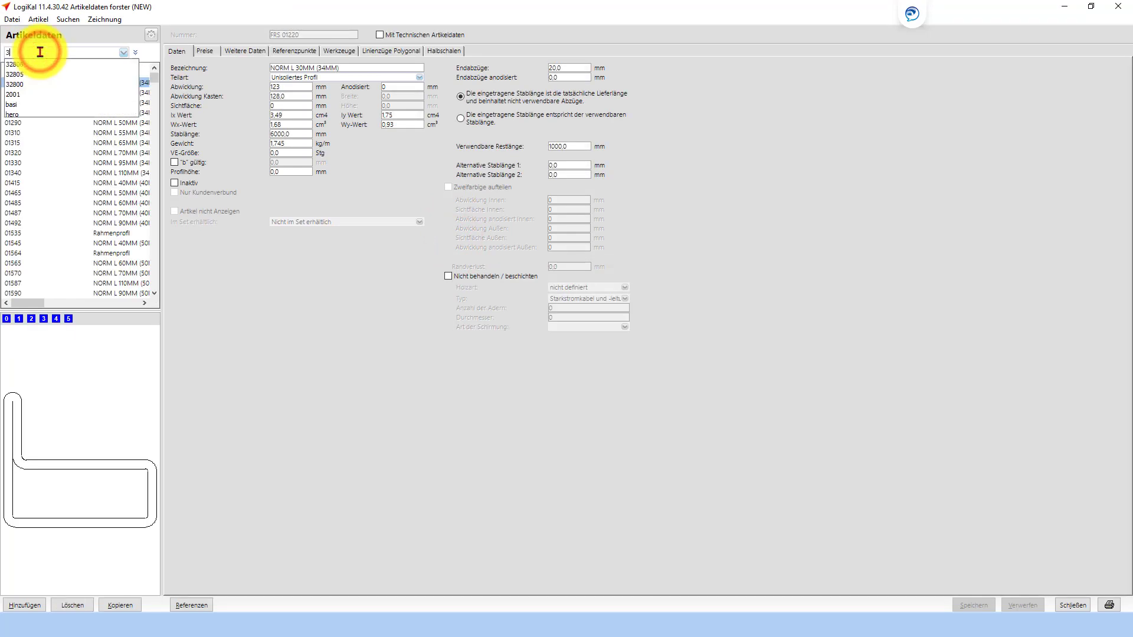
type("2806")
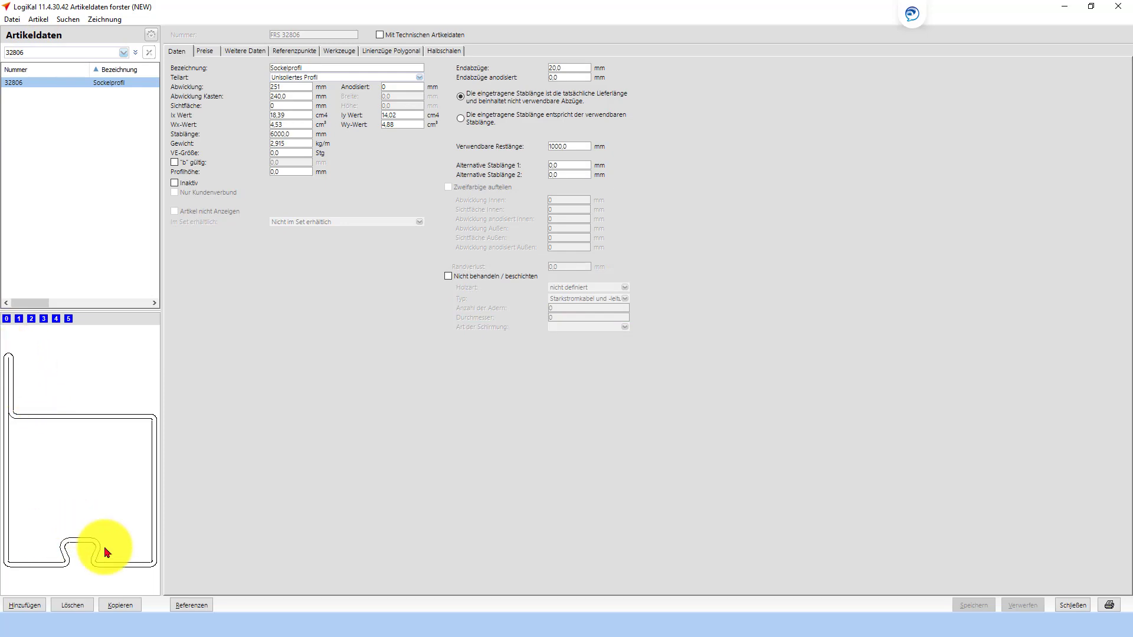
left_click(617, 620)
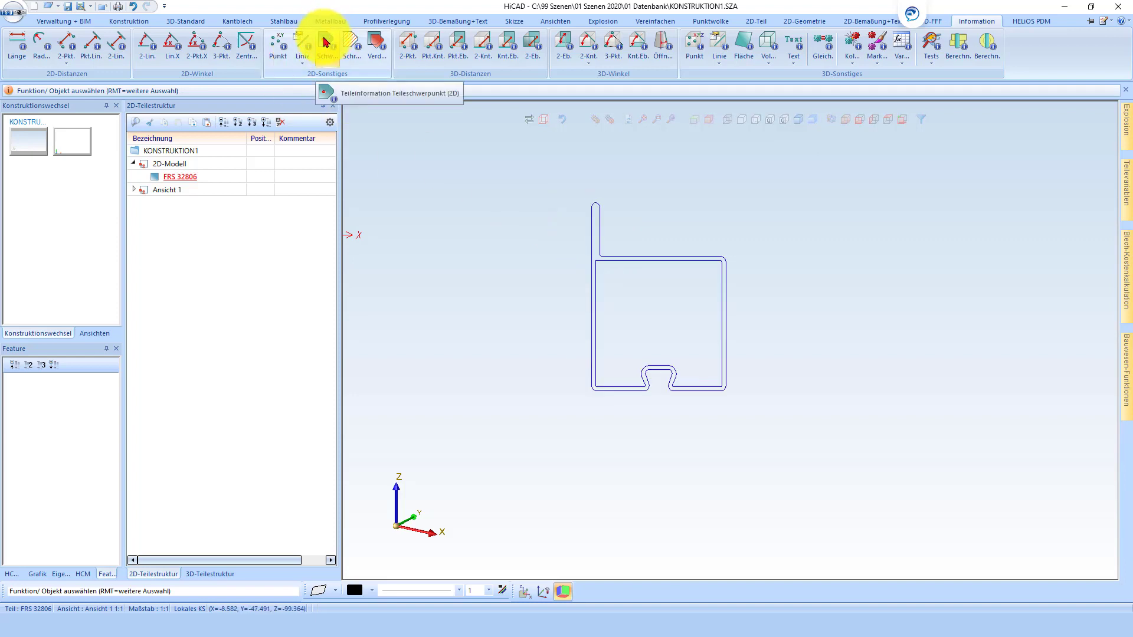
Step: Compute the 2D centre of gravity of the FRS 32806 profile and close the results
left_click(324, 40)
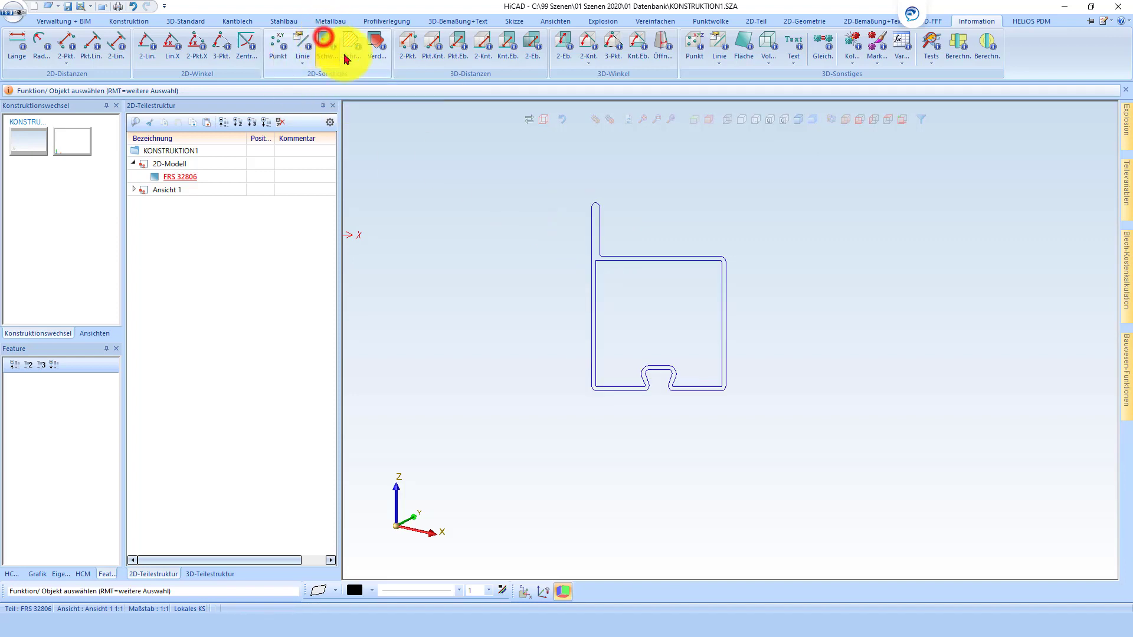
left_click(662, 278)
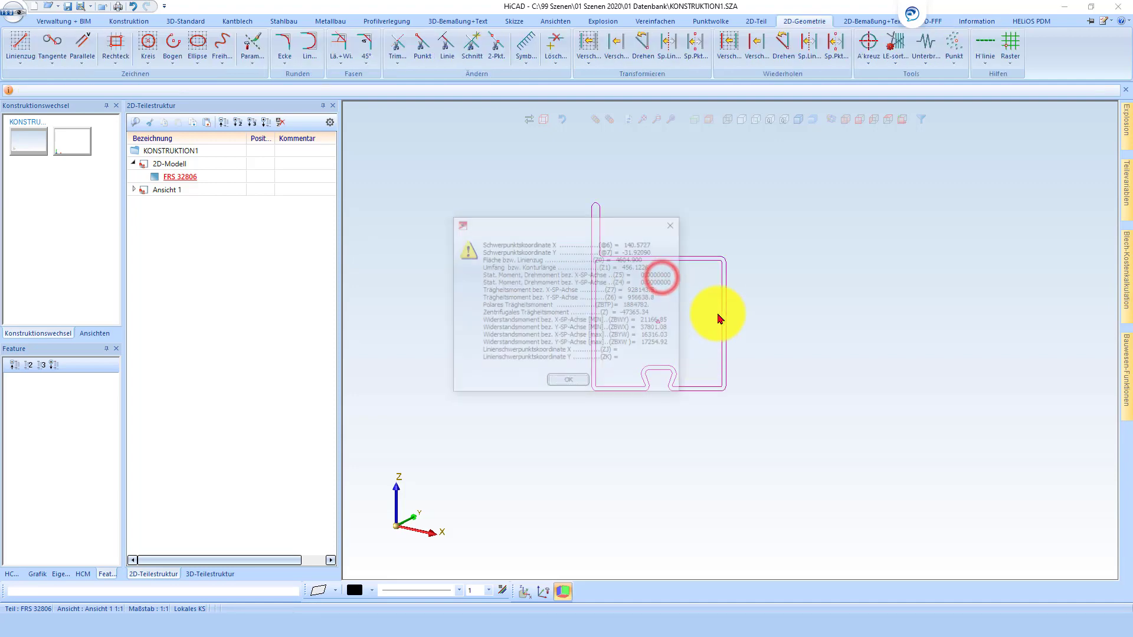
left_click(570, 383)
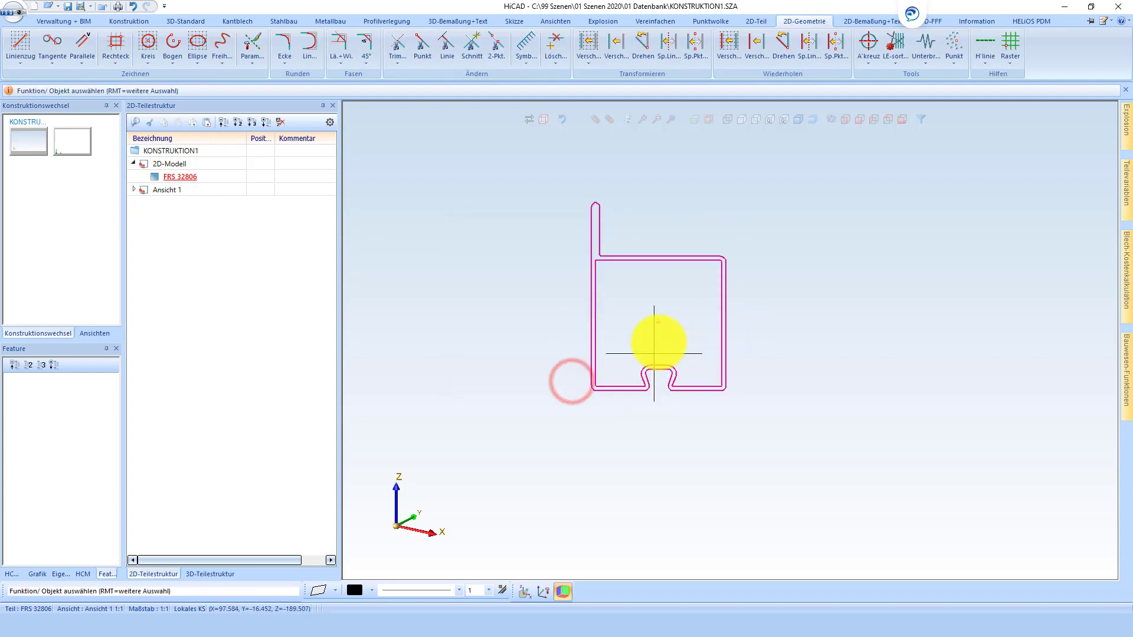
Step: Freely move the FRS 32806 profile so its centre of gravity sits at origin 0,0
right_click(651, 273)
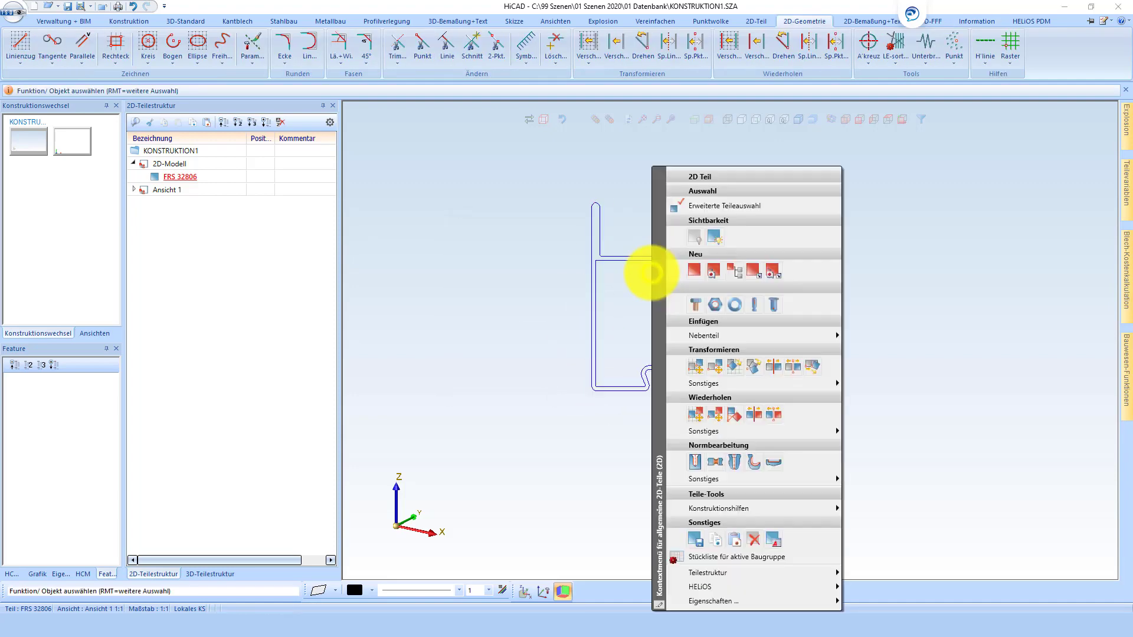
left_click(718, 368)
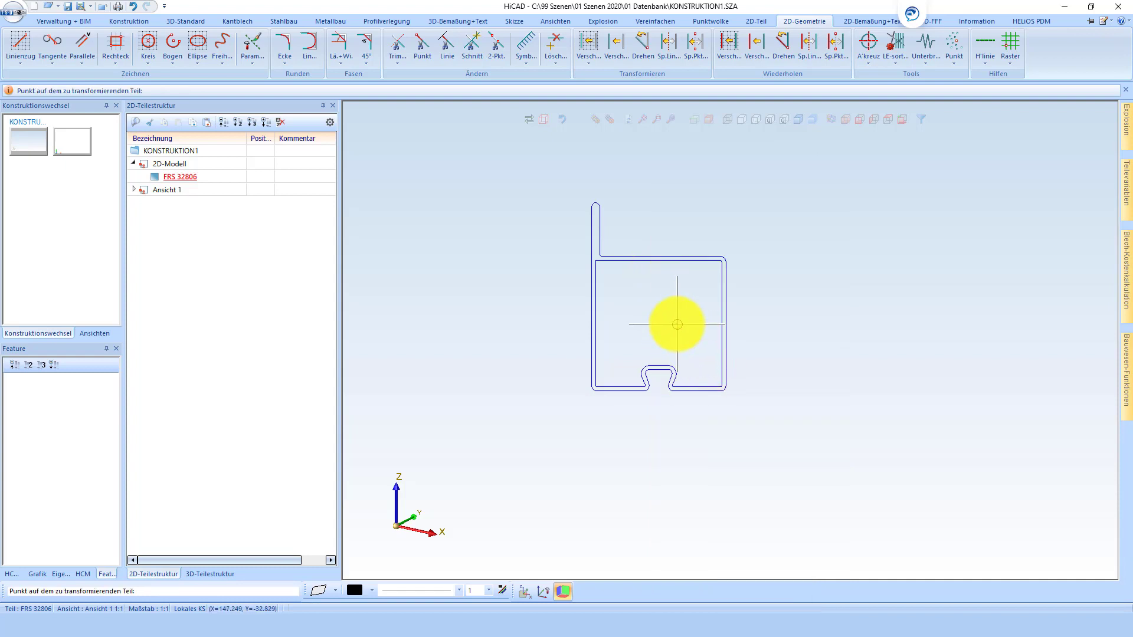
middle_click(677, 323)
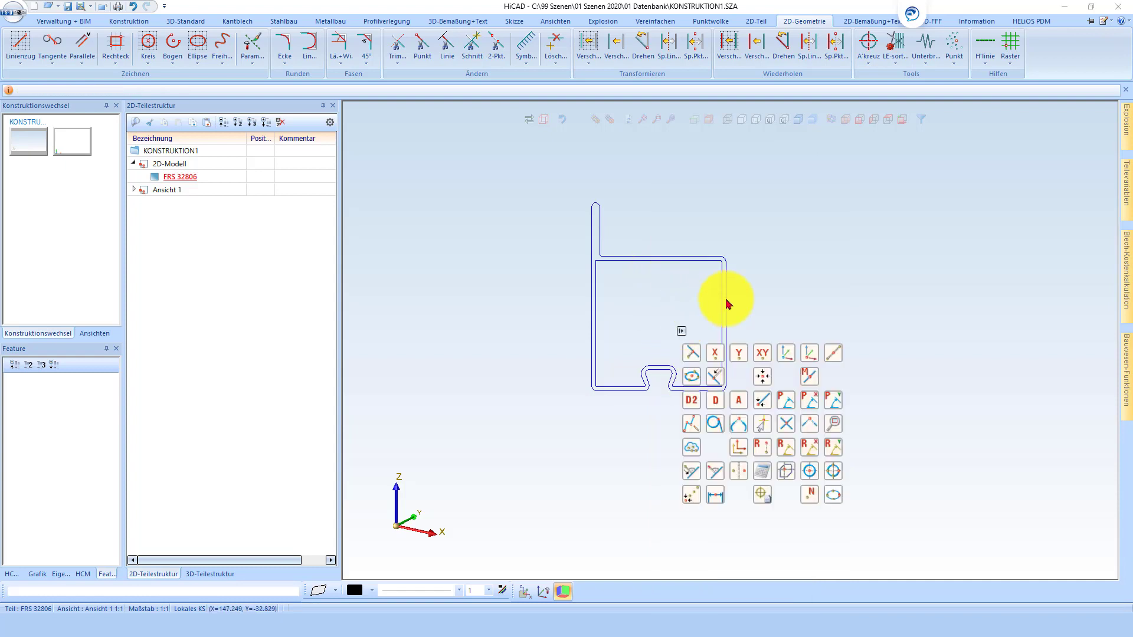
left_click(789, 474)
scroll(764, 341, "down", 3)
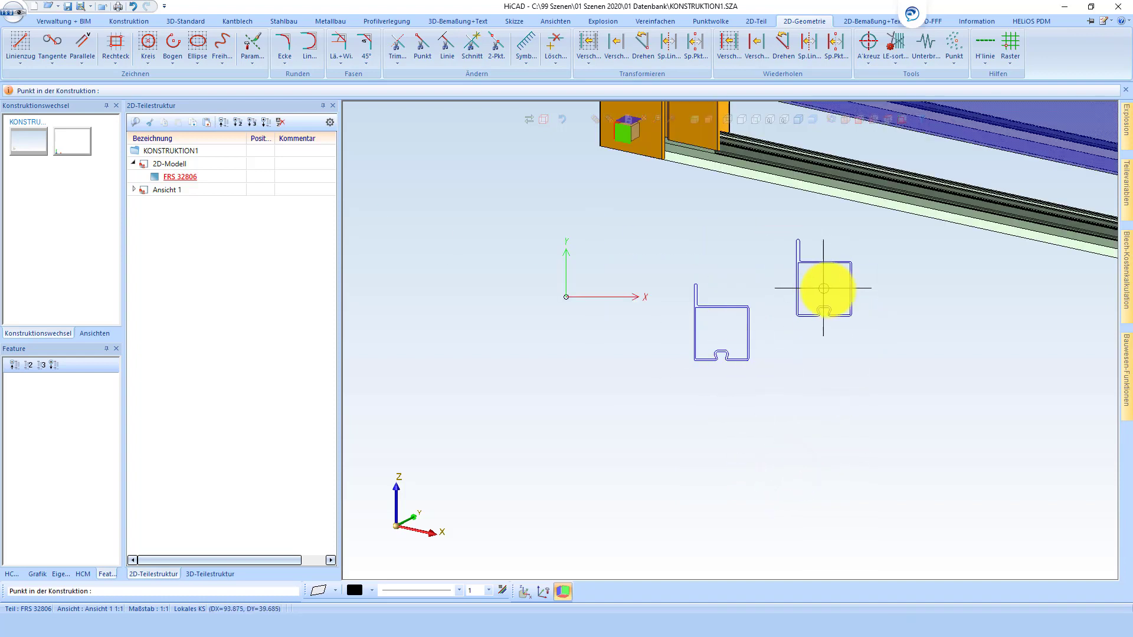
type("a0")
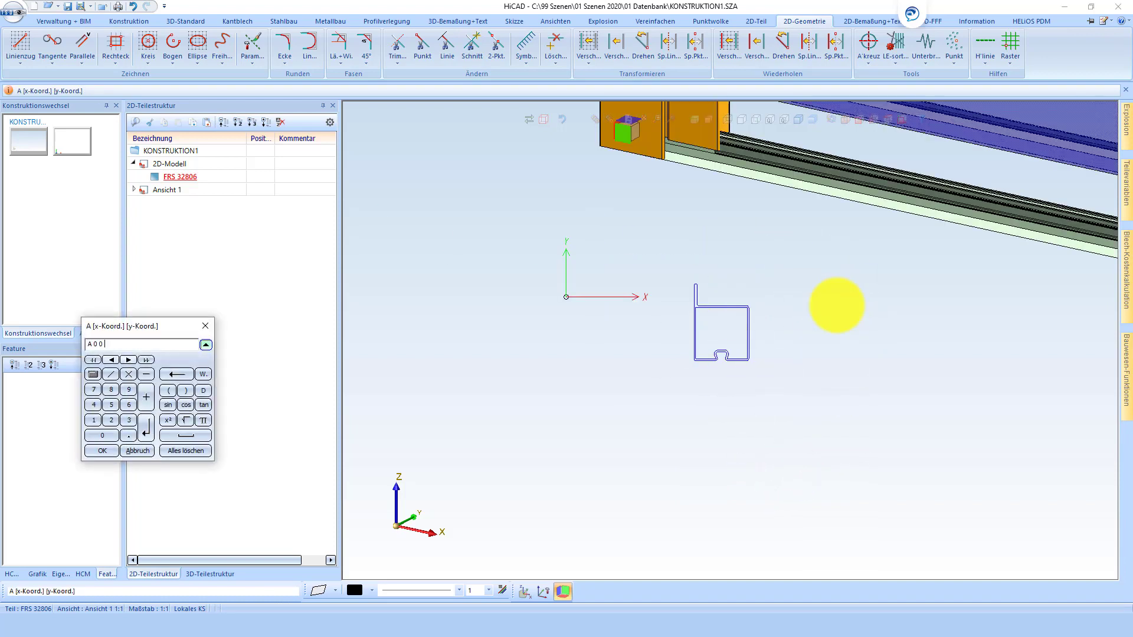
key("Return")
scroll(551, 228, "up", 3)
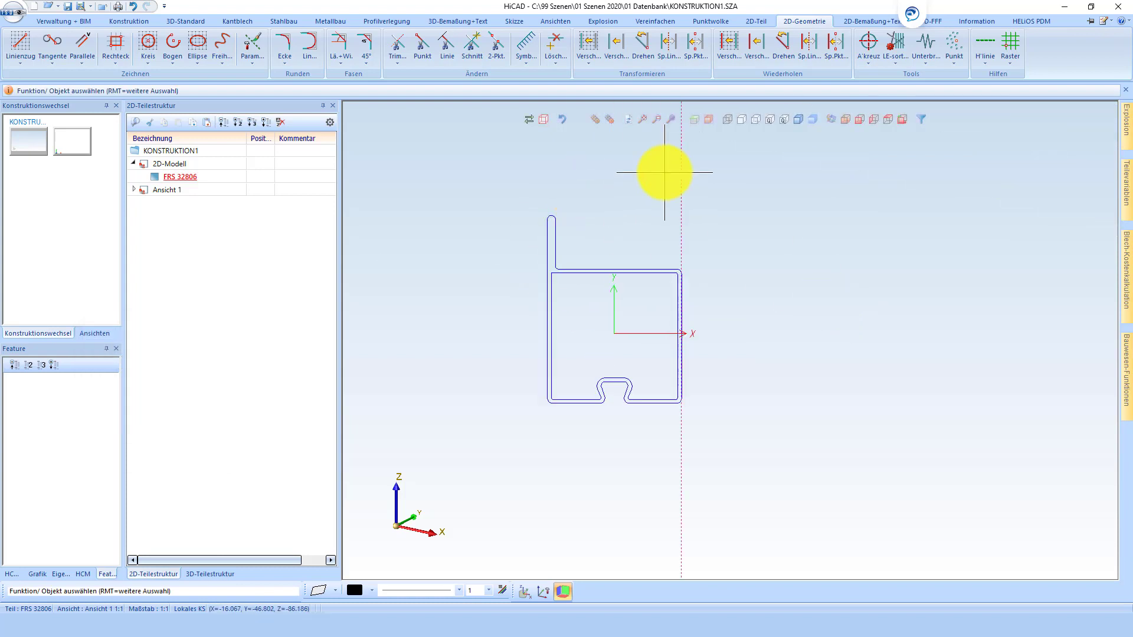
Step: Save the profile as 2D part FRS 32806.FGA in the Werksnormen > Logikal > FRS folder
right_click(597, 262)
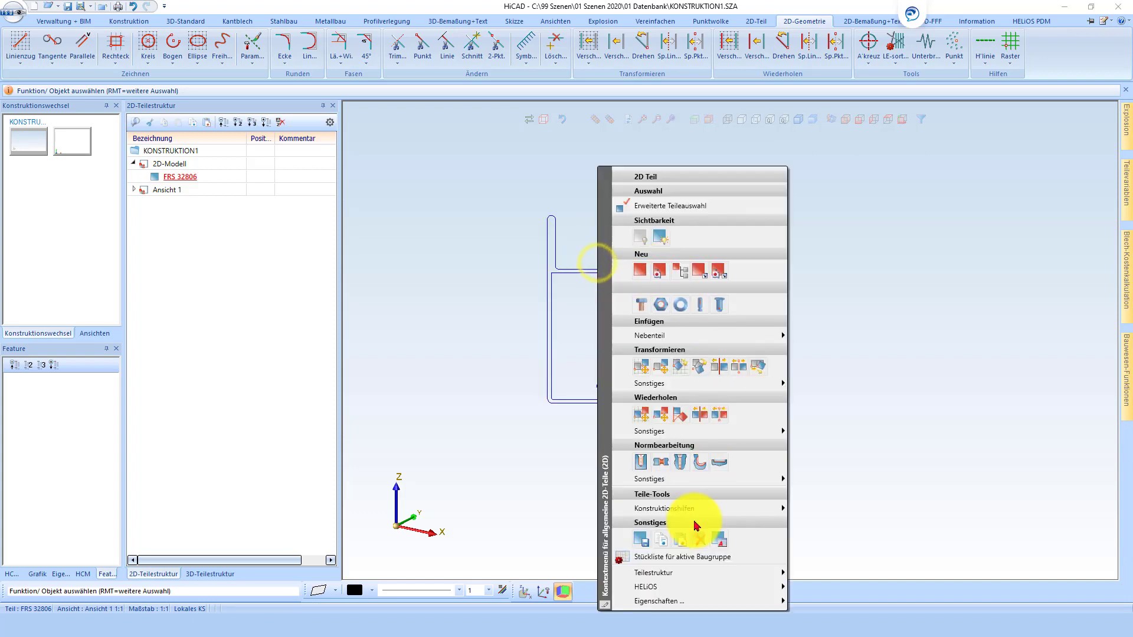
left_click(647, 543)
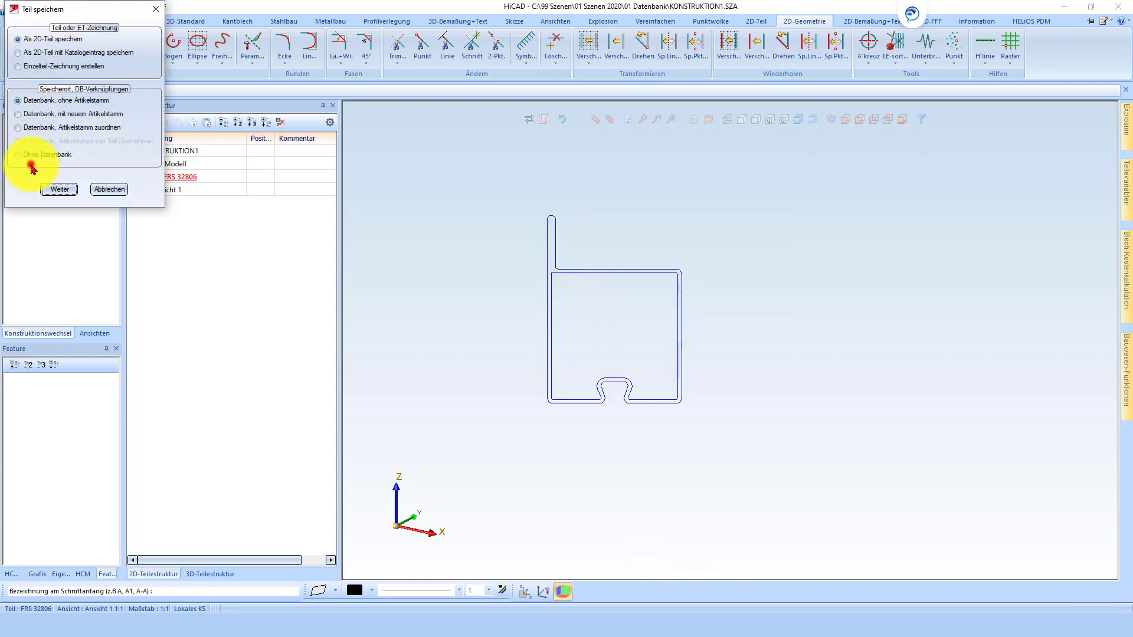
left_click(54, 189)
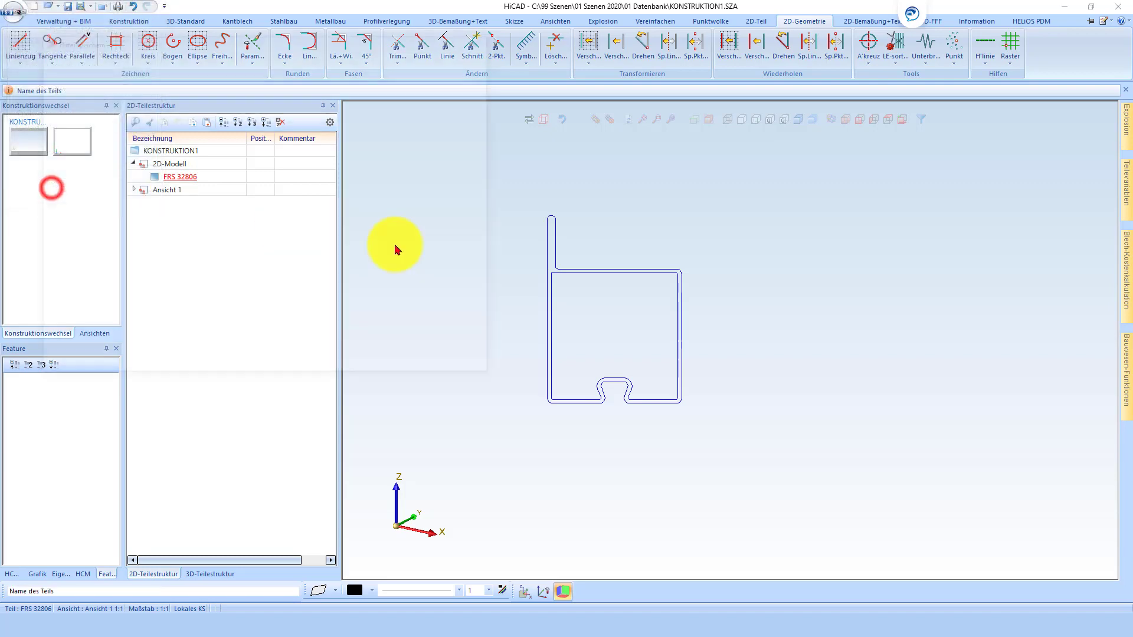
left_click(241, 58)
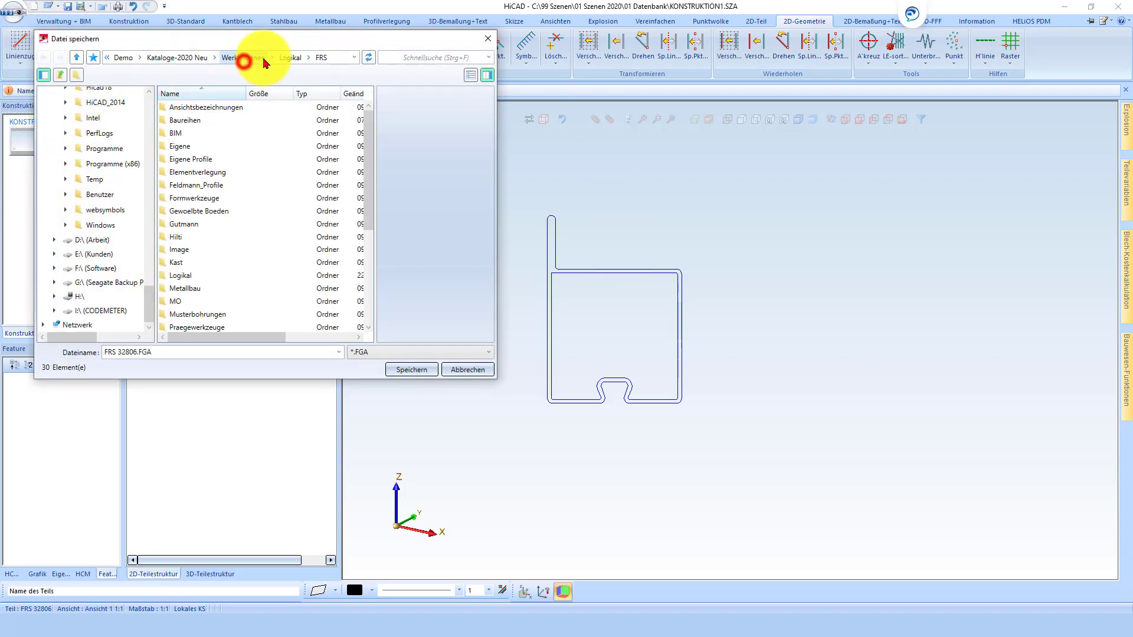
double_click(180, 275)
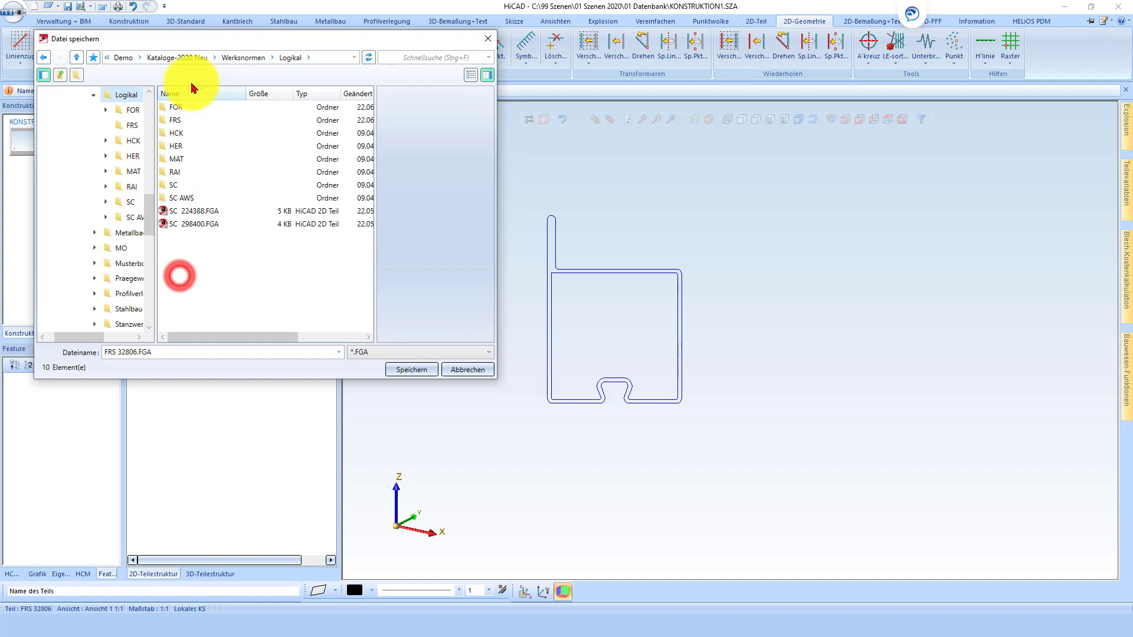
double_click(177, 121)
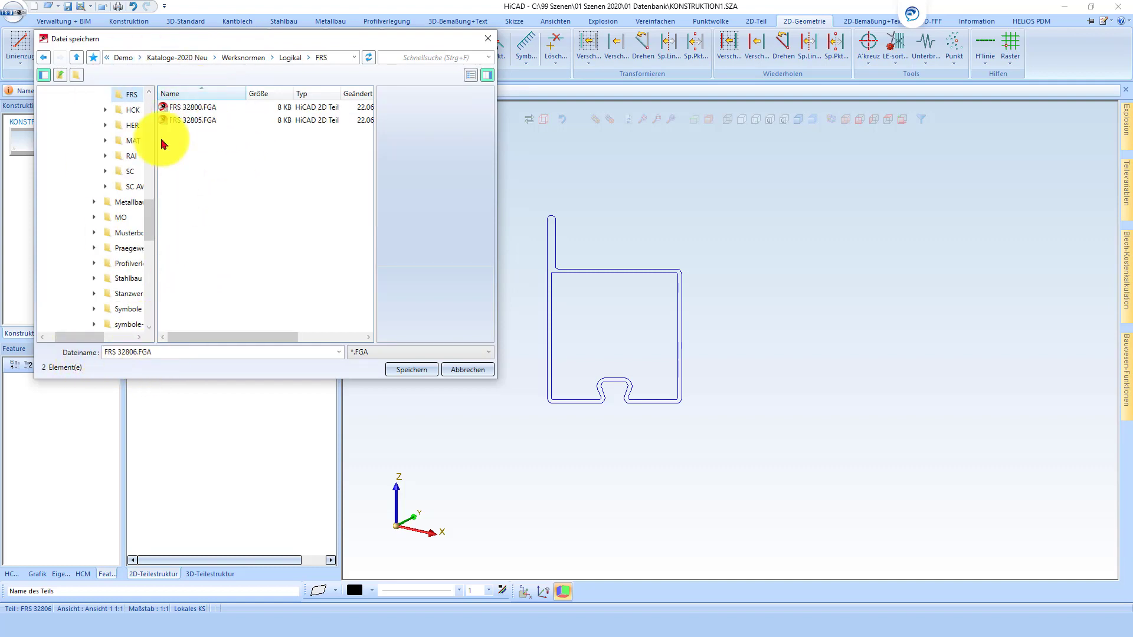
left_click(406, 370)
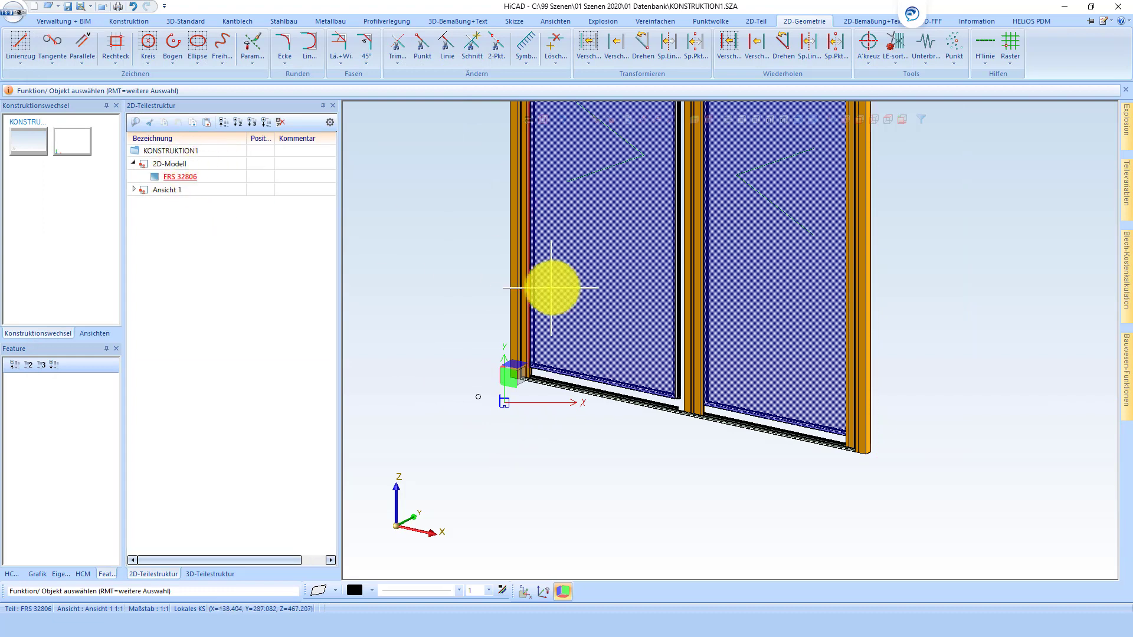
Step: Delete the Forster #001 assembly from the 3D part structure
left_click(535, 272)
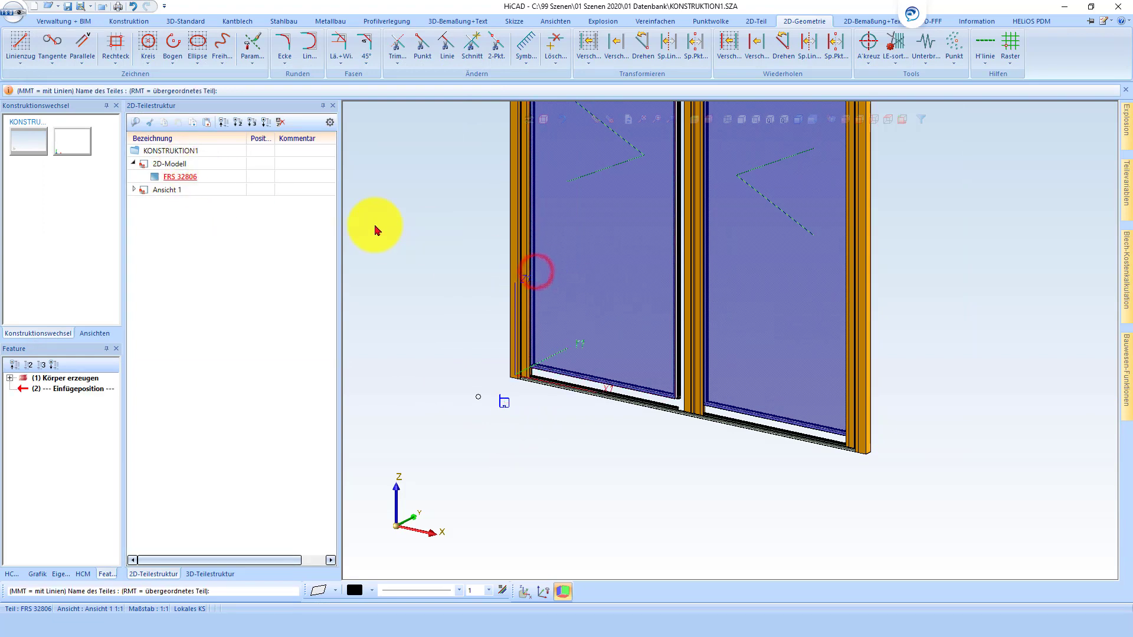
left_click(201, 178)
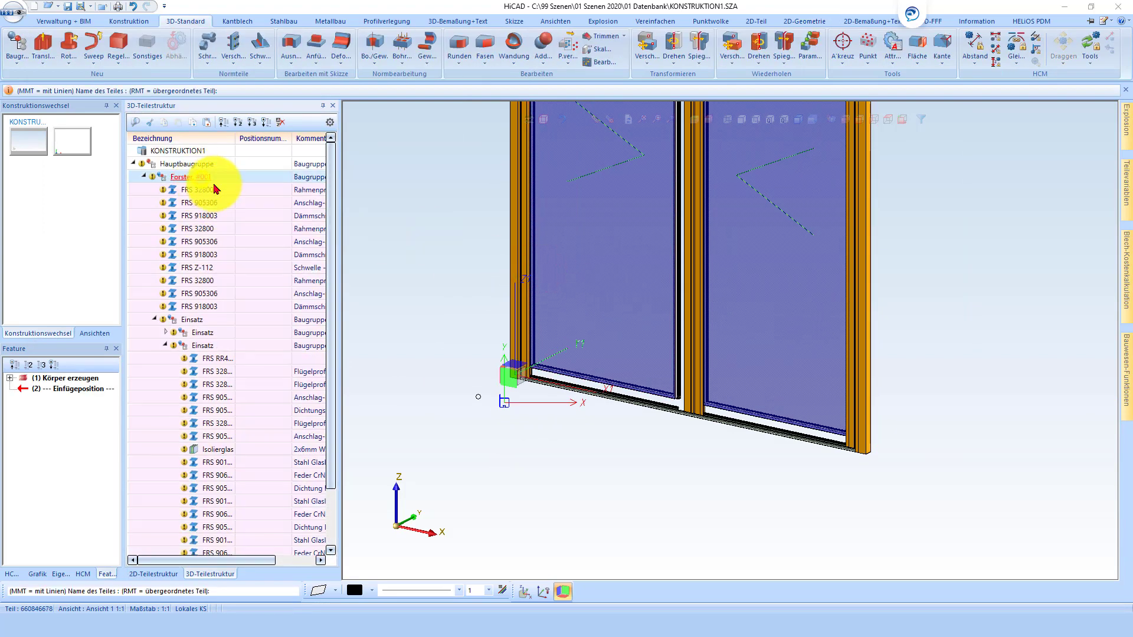
right_click(222, 180)
left_click(322, 533)
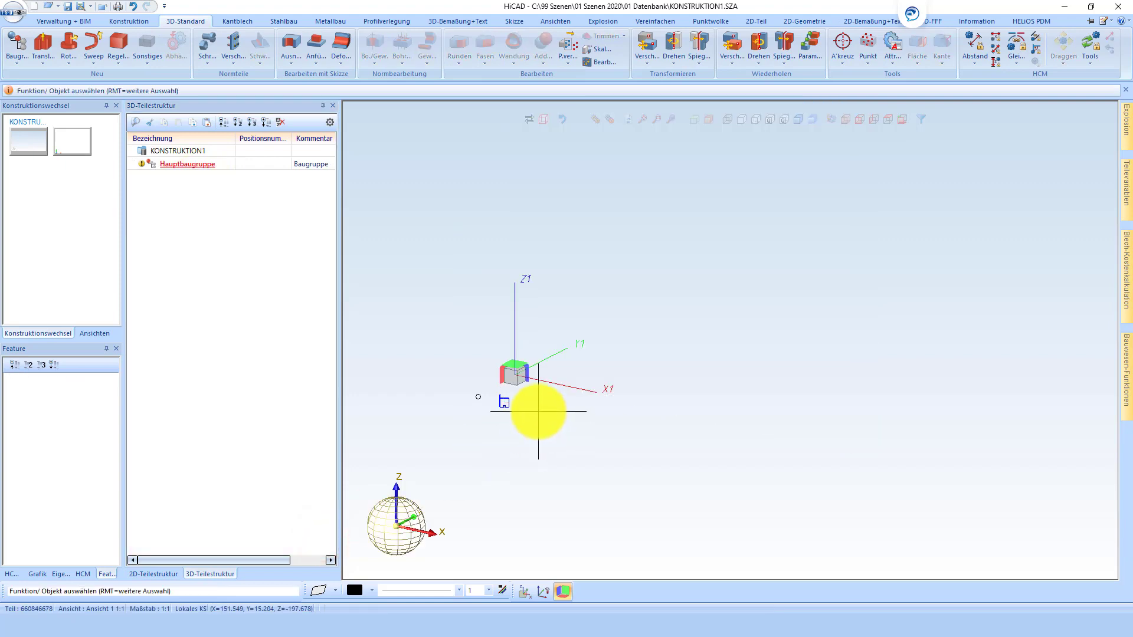
Step: Import position 001 of LogiKal project Forster with all processing details
left_click(332, 22)
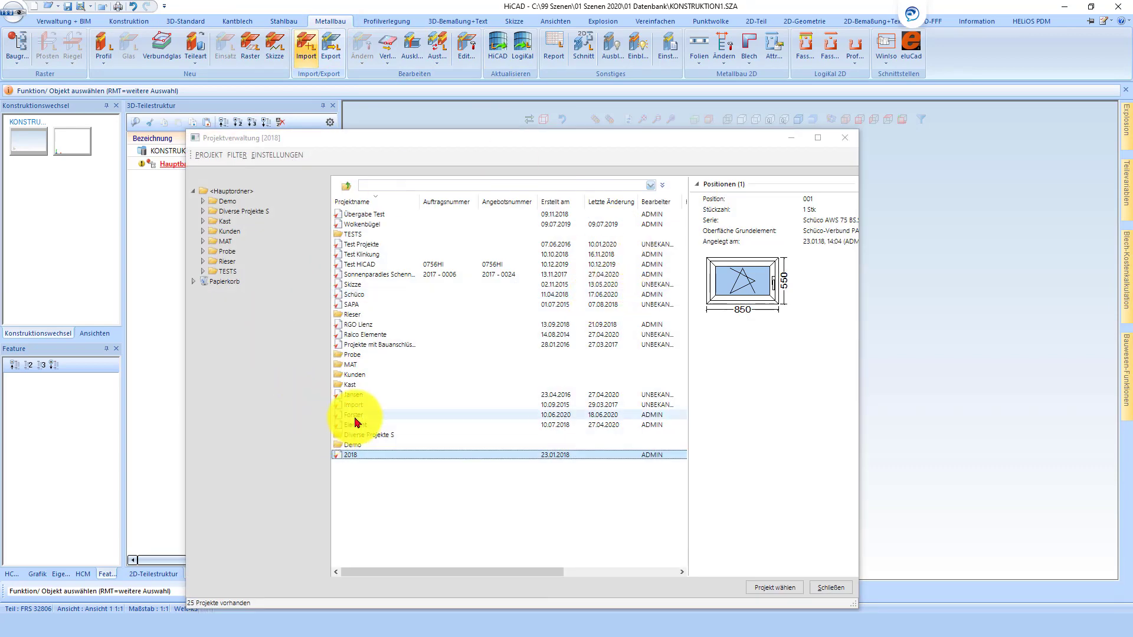
left_click(356, 416)
left_click(794, 588)
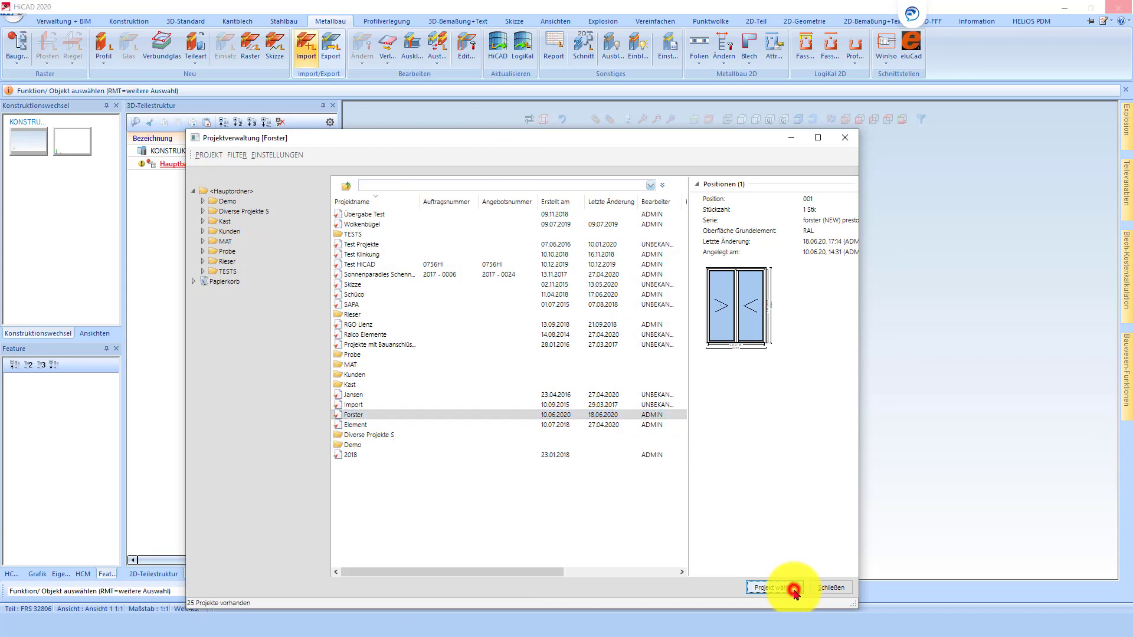
double_click(419, 232)
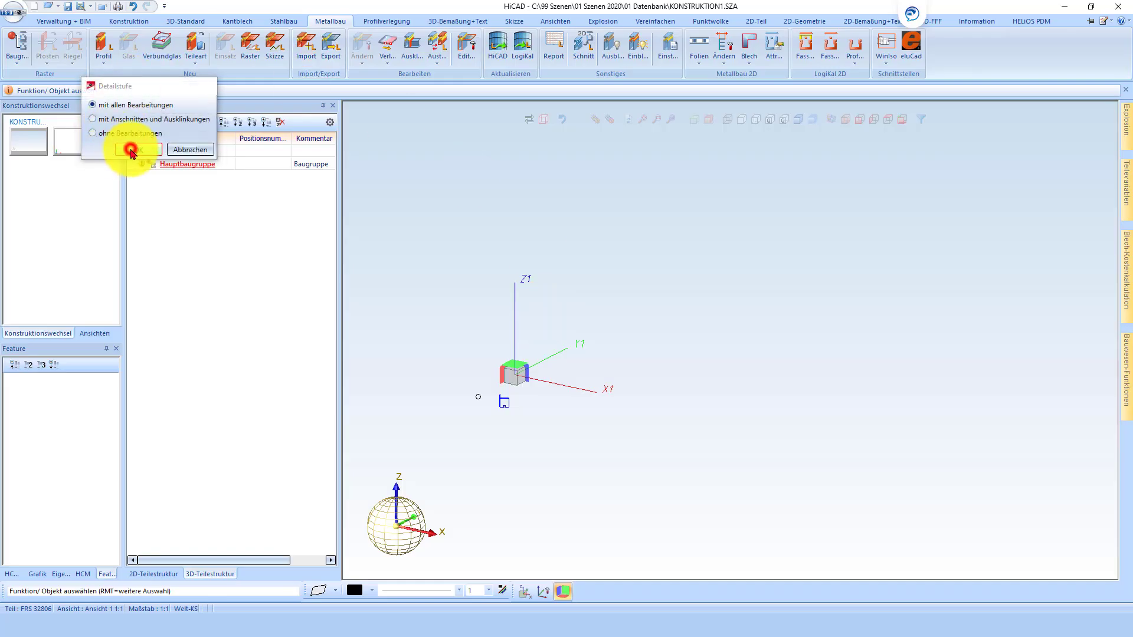
left_click(131, 149)
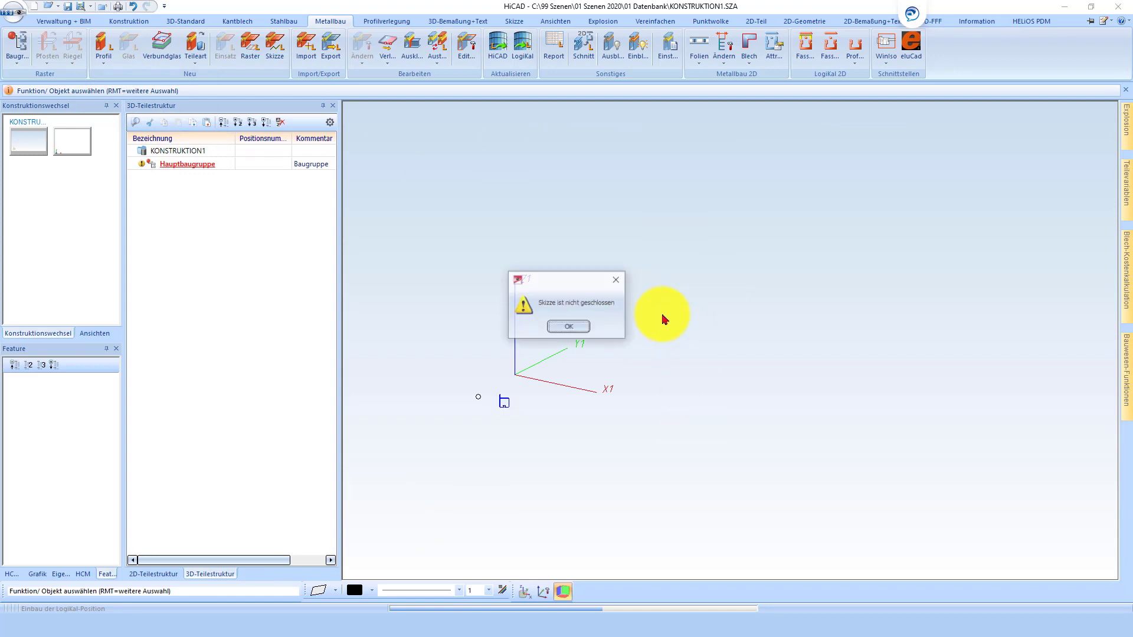
Step: Dismiss the sketch and file warnings, place the sliding door, and close the error log
left_click(576, 332)
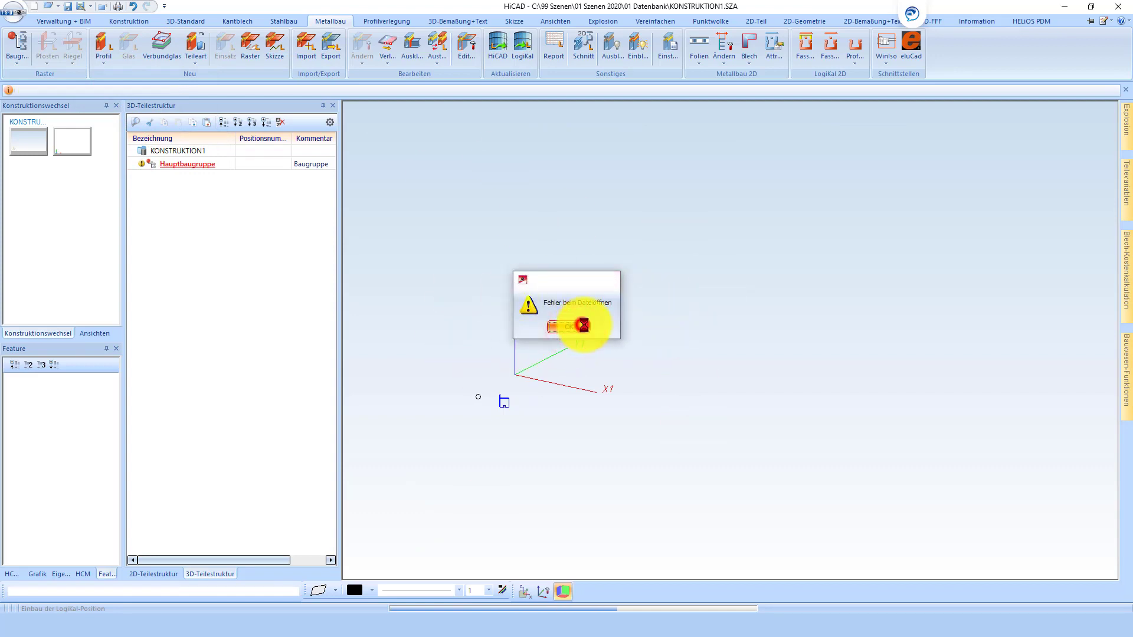
left_click(583, 325)
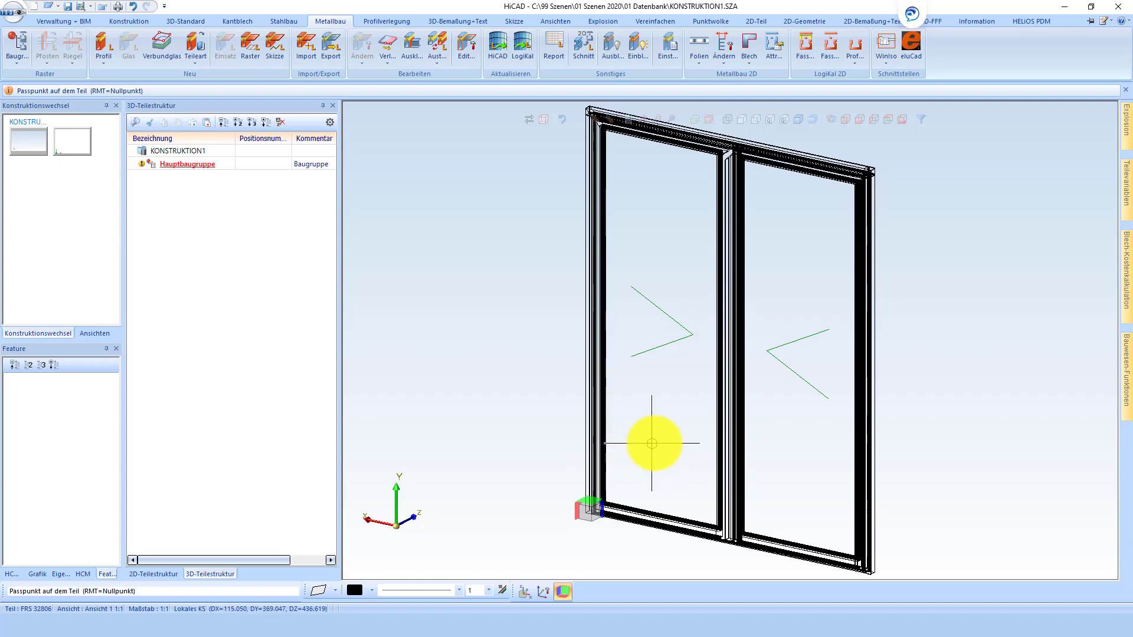
left_click(652, 443)
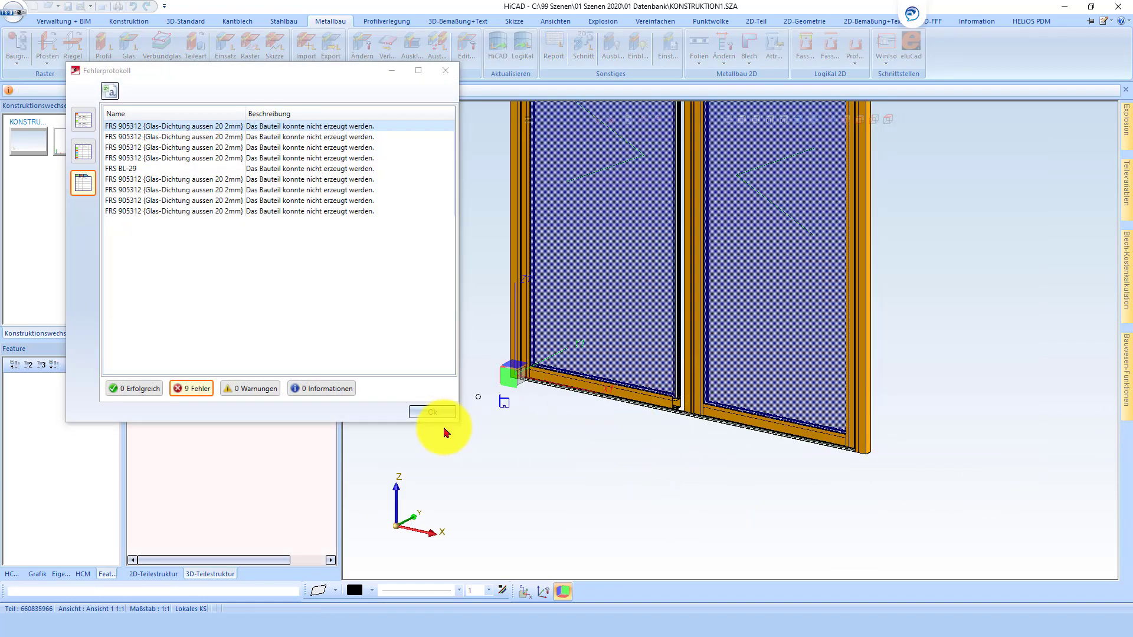
left_click(439, 408)
scroll(665, 404, "up", 3)
scroll(695, 417, "up", 3)
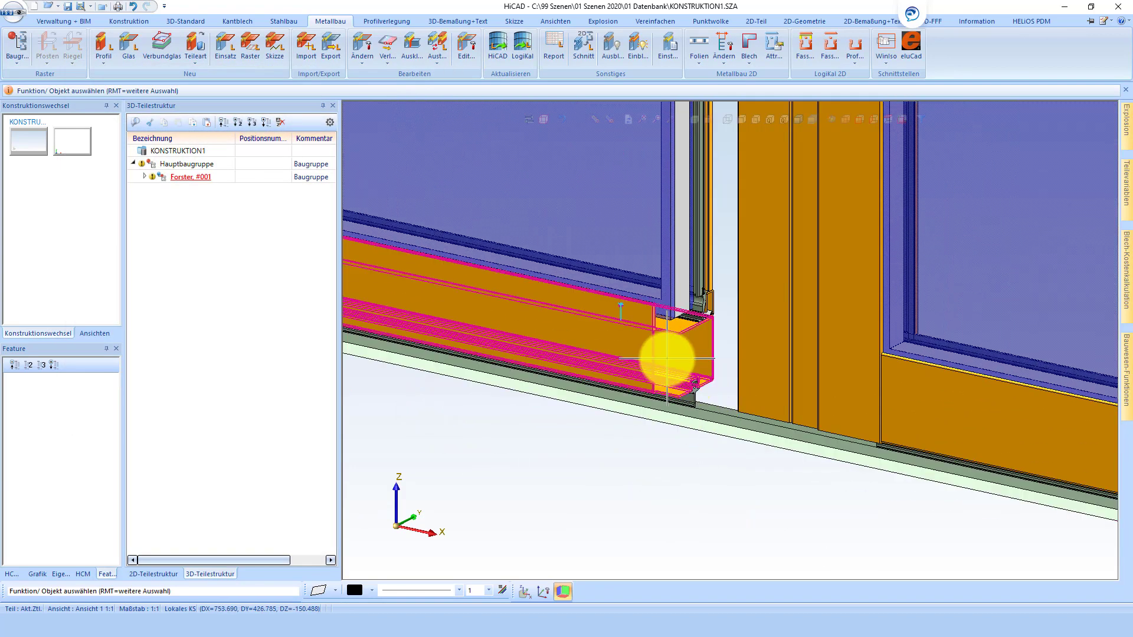
Step: Activate the bottom-rail Sockelprofil, confirm it uses Logikal - FRS 32806, and inspect the frame
left_click(587, 349)
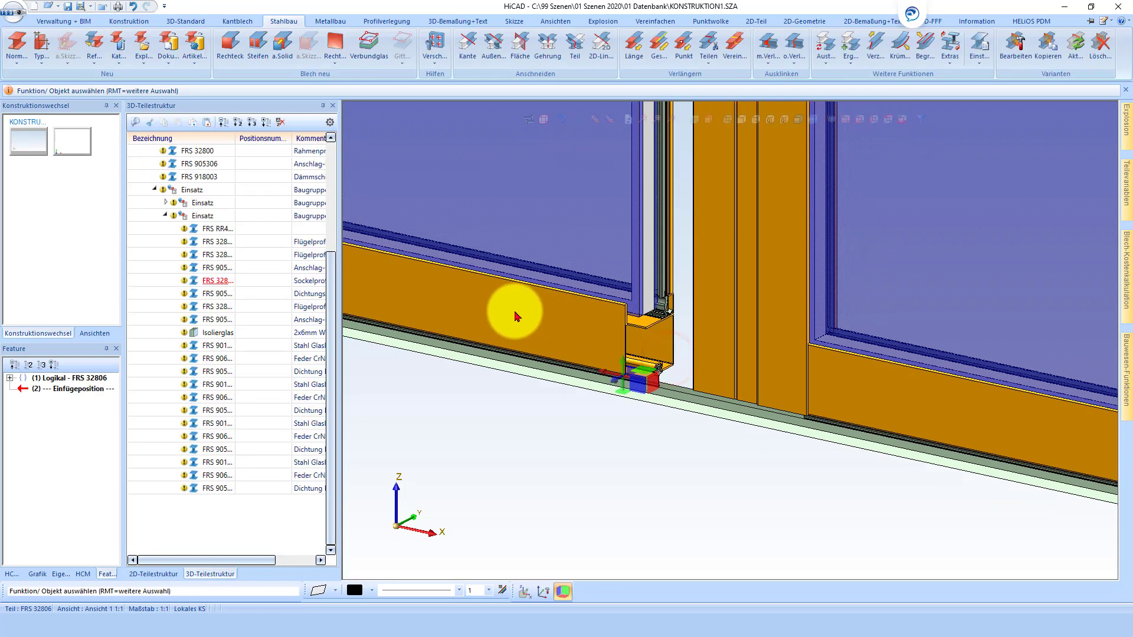
scroll(733, 462, "down", 2)
scroll(525, 316, "up", 2)
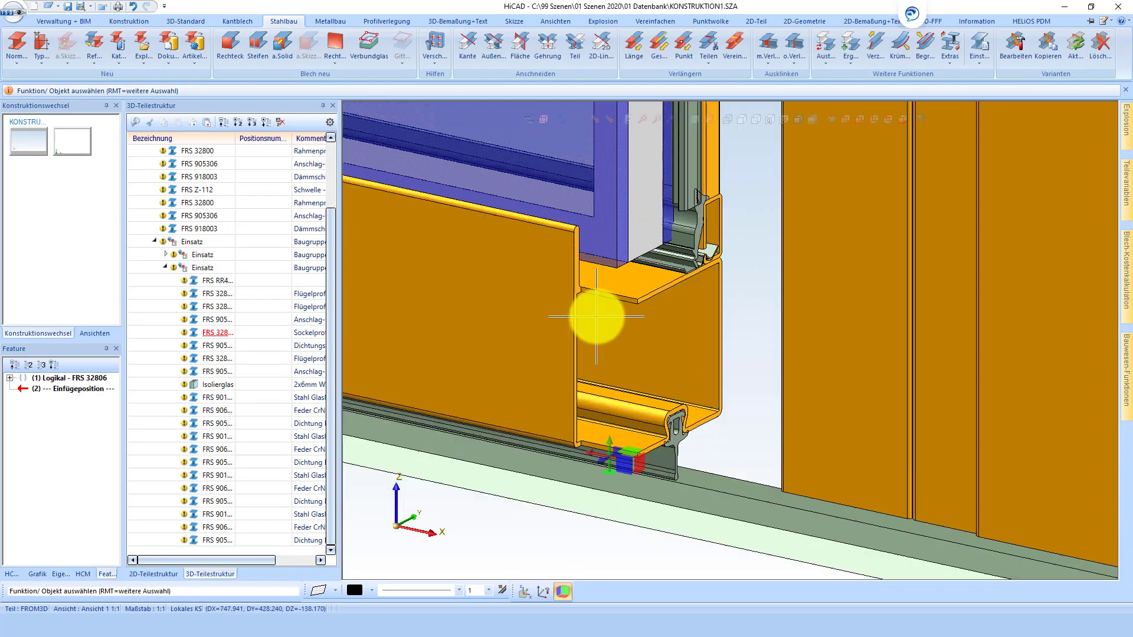
scroll(821, 402, "down", 2)
scroll(658, 371, "down", 1)
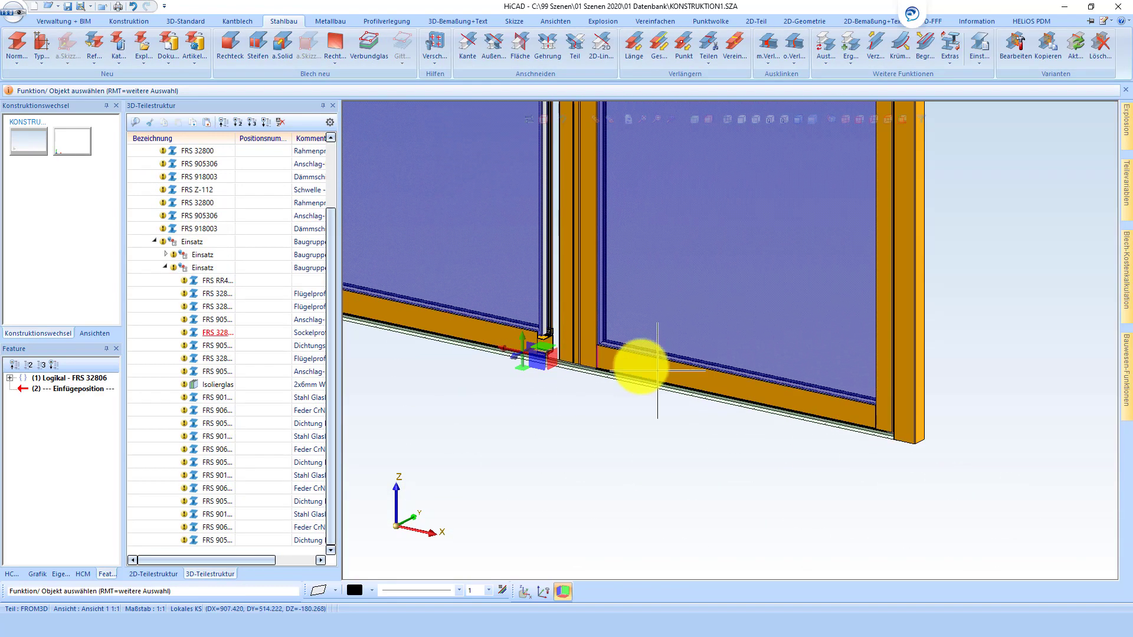
scroll(696, 432, "down", 3)
scroll(706, 430, "up", 2)
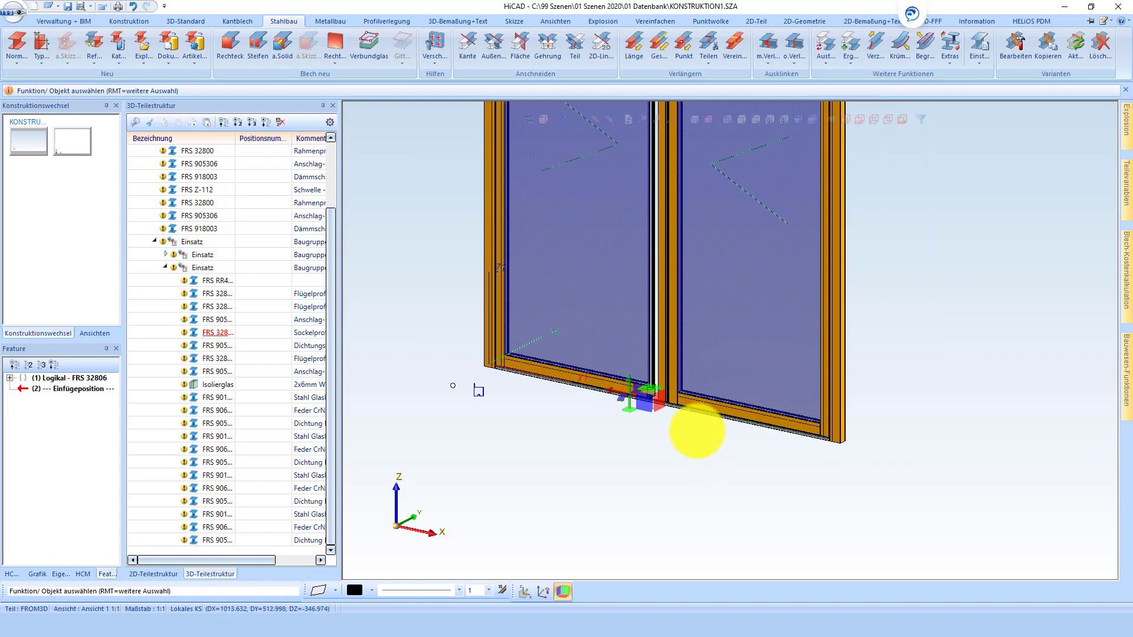
scroll(698, 430, "up", 2)
scroll(888, 435, "up", 3)
mouse_move(846, 420)
middle_mouse_down()
mouse_move(607, 405)
mouse_move(625, 400)
mouse_move(644, 422)
mouse_move(683, 431)
mouse_move(721, 417)
mouse_move(838, 419)
middle_mouse_up()
scroll(838, 419, "down", 3)
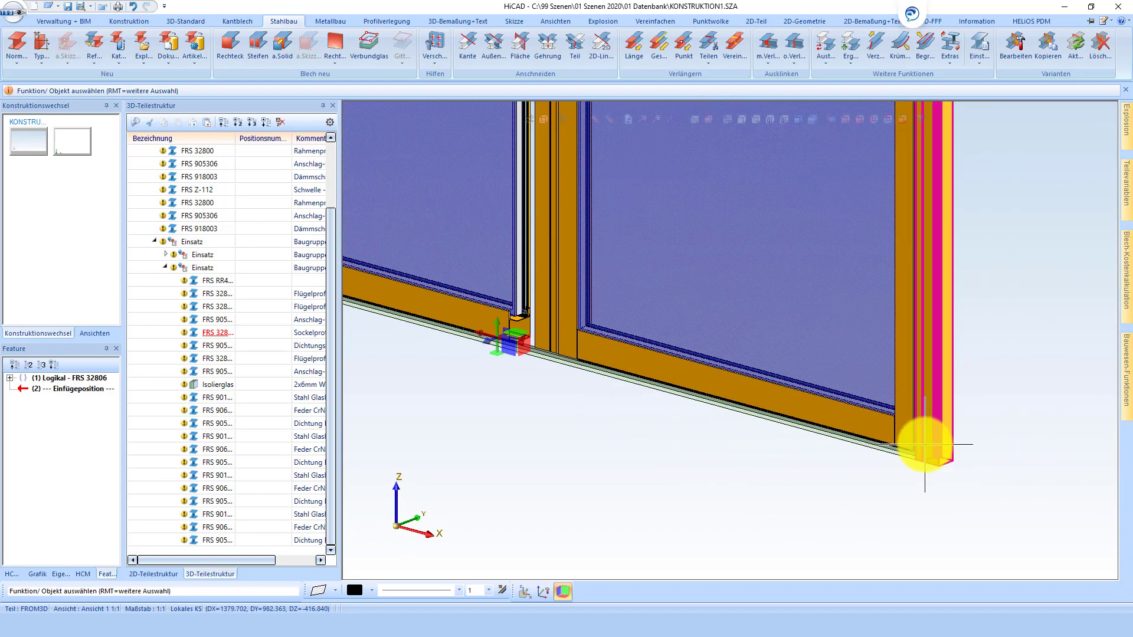
scroll(923, 443, "down", 2)
scroll(733, 412, "up", 5)
scroll(733, 457, "down", 3)
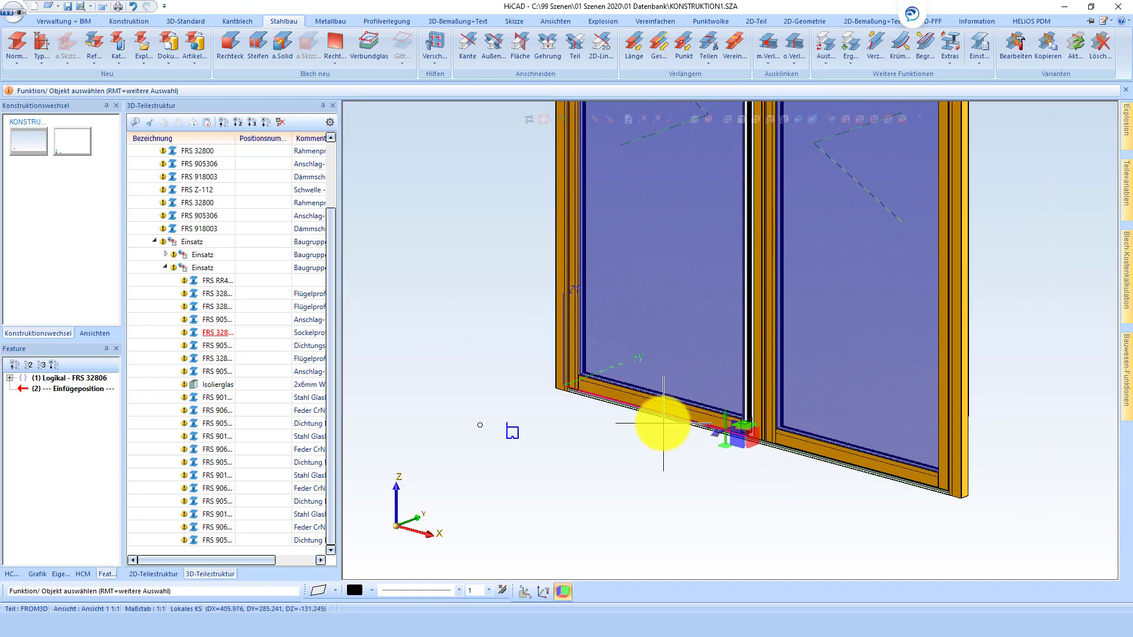
scroll(662, 423, "down", 2)
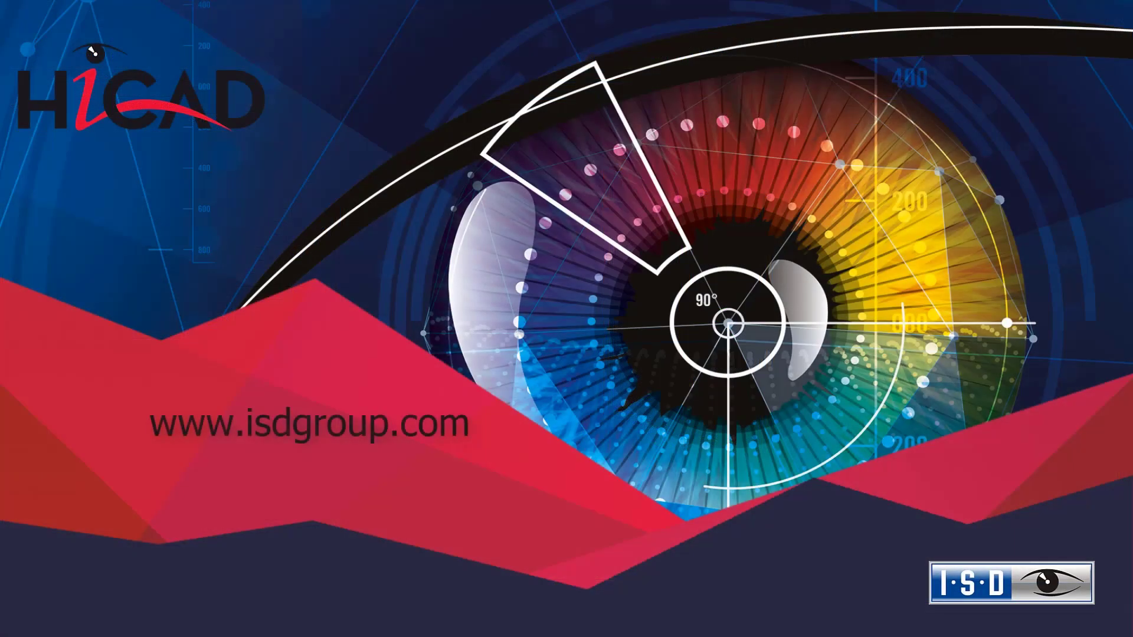